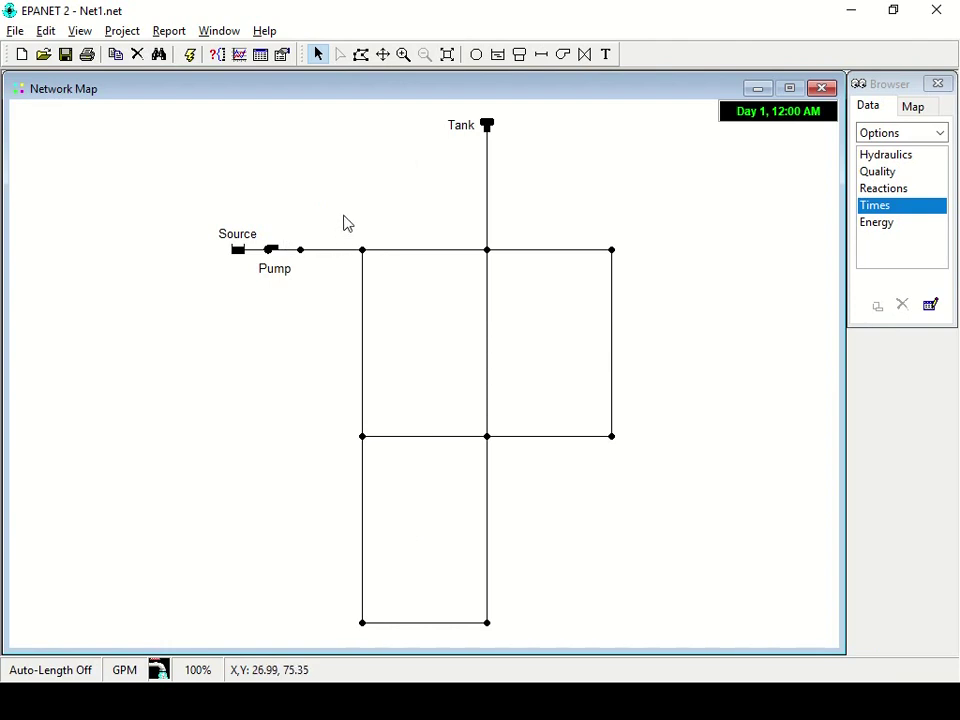
Step: Run the Net1 hydraulic analysis and dismiss the successful Run Status report
left_click(191, 56)
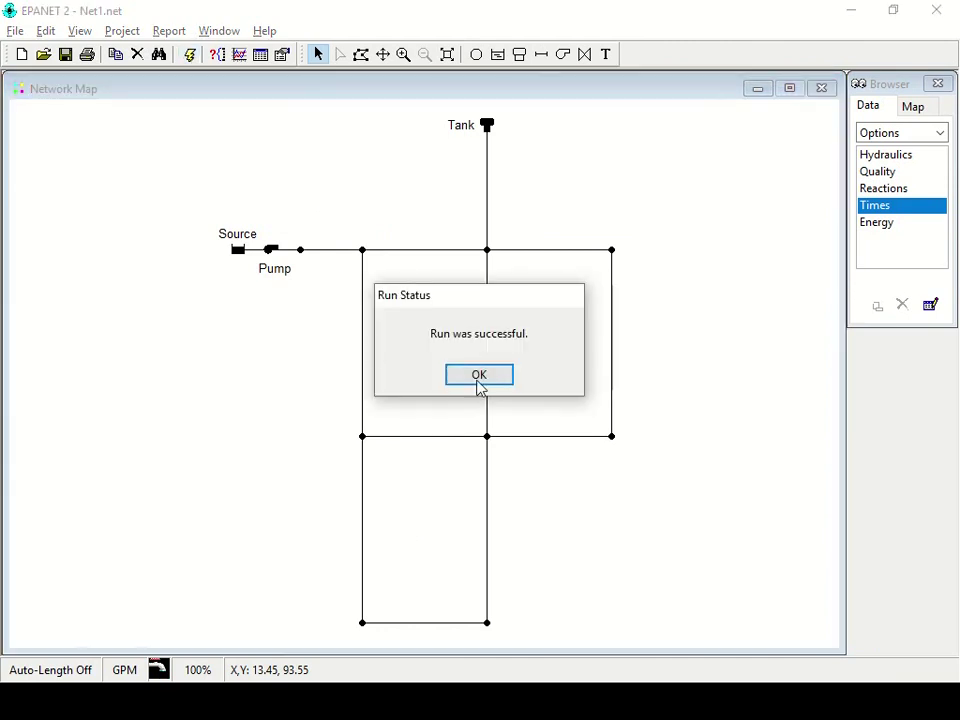
left_click(477, 378)
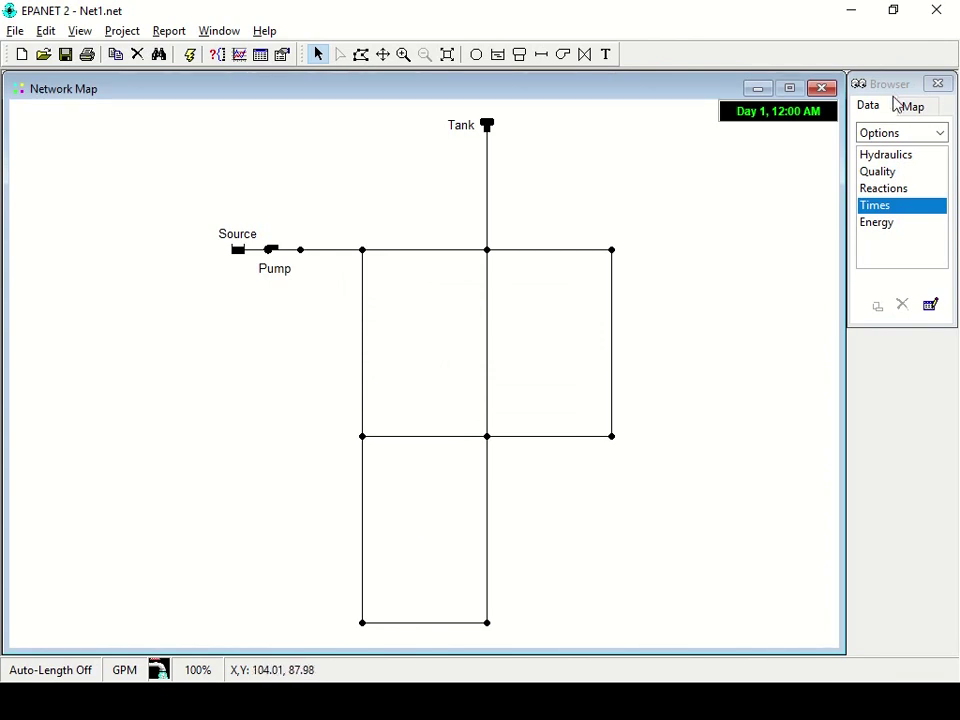
Step: Open the Times options under Options and set Total Duration to 24 hours
left_click(869, 106)
left_click(945, 140)
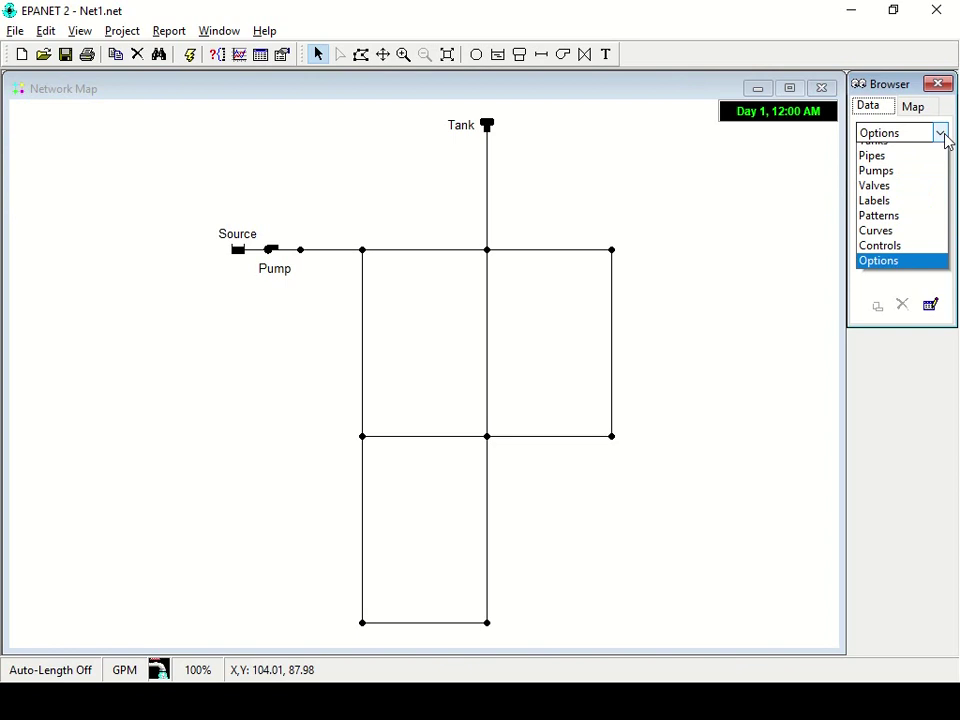
left_click(893, 302)
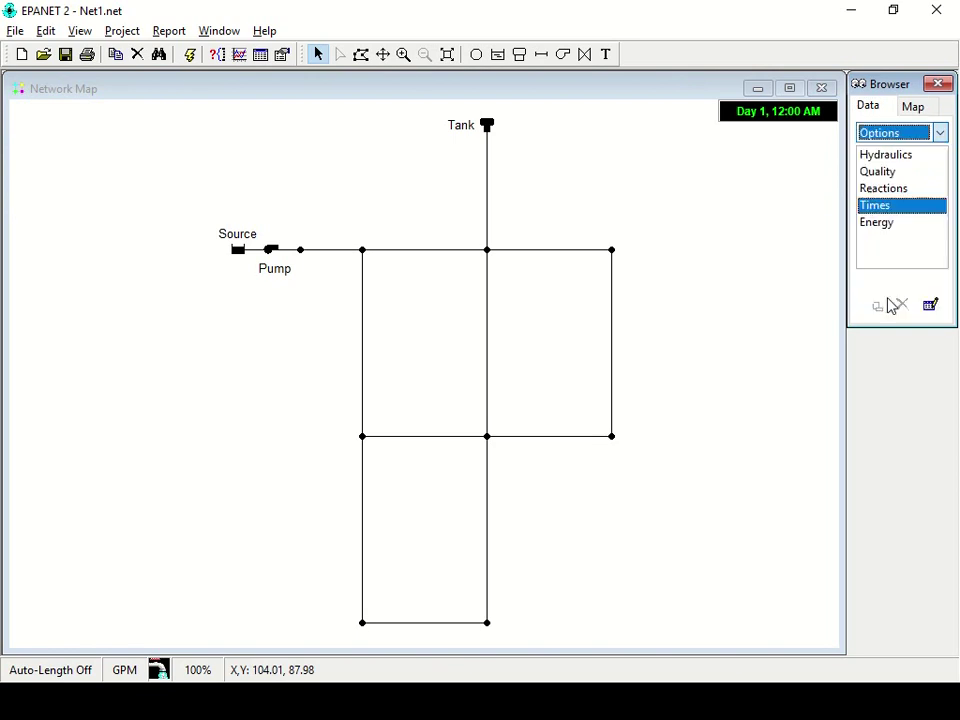
double_click(889, 207)
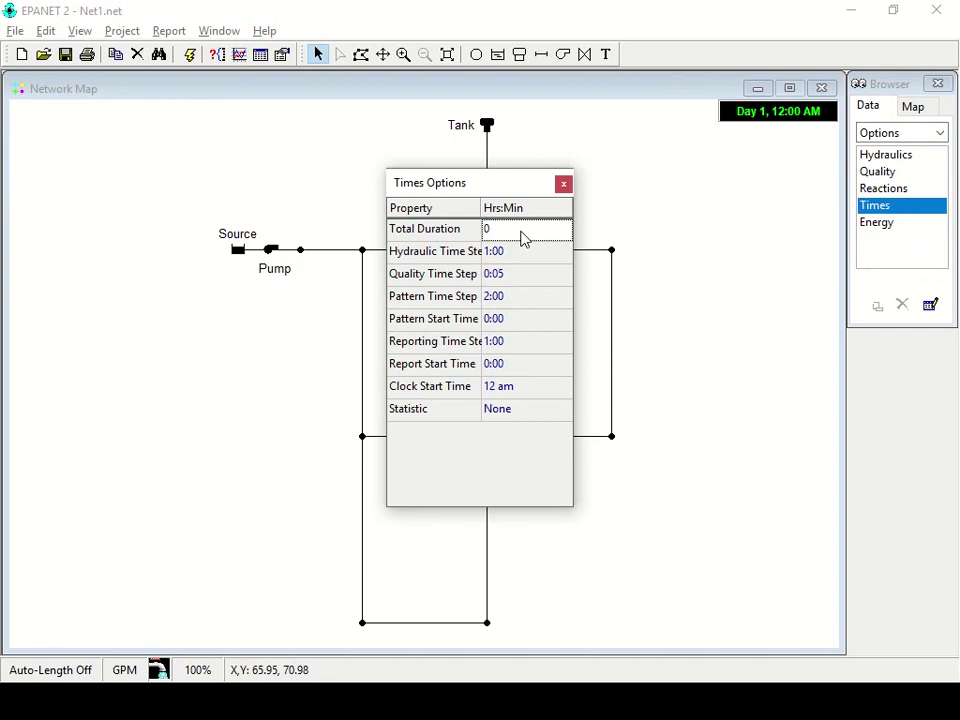
key("BackSpace")
type("24")
Step: Close the Times options, then reopen them to confirm the 24-hour duration
left_click(564, 185)
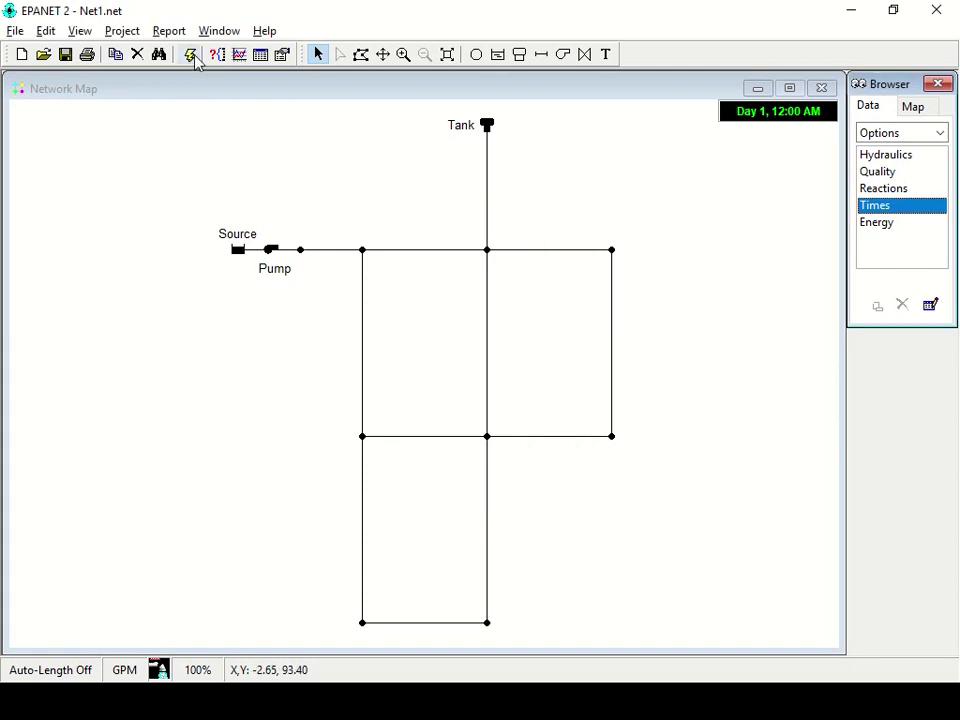
double_click(877, 205)
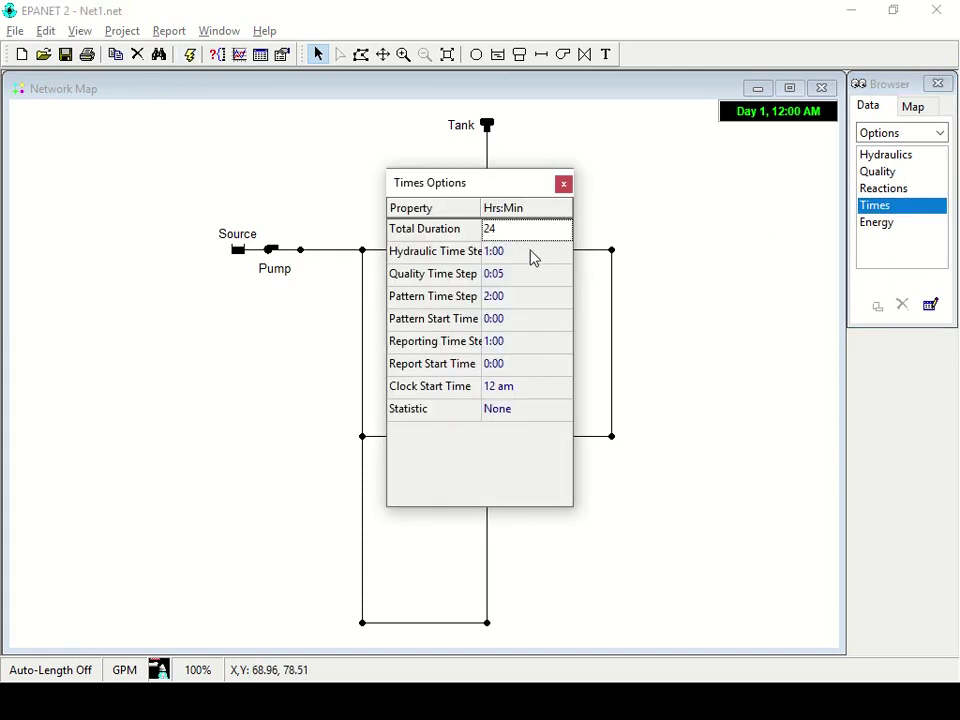
left_click(562, 186)
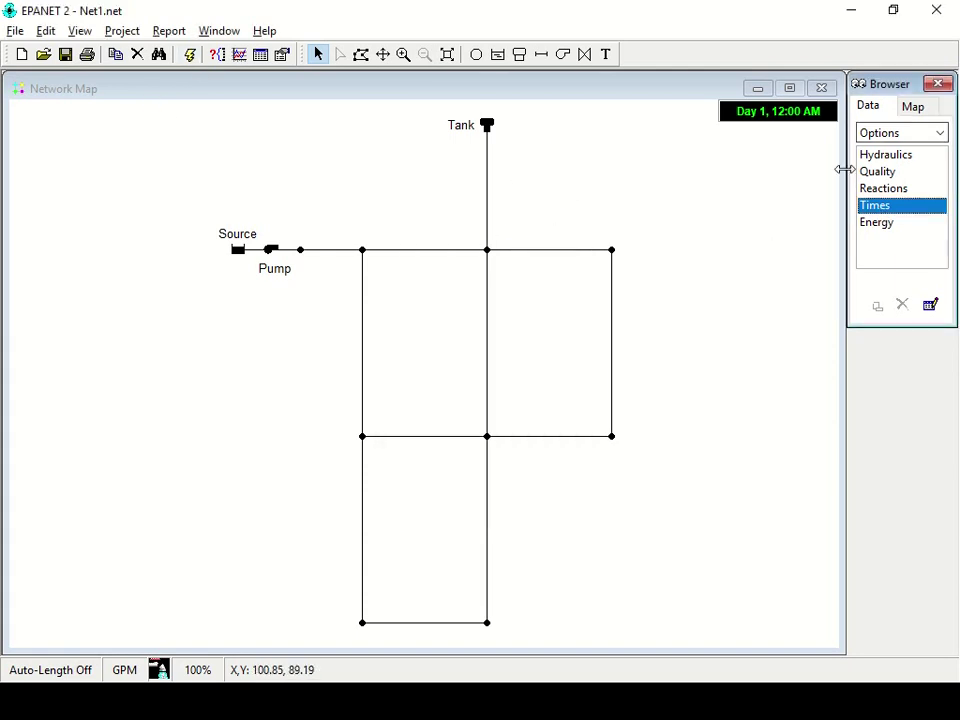
Step: Switch the Browser to Patterns, review pattern 1, then add new pattern 2
left_click(942, 135)
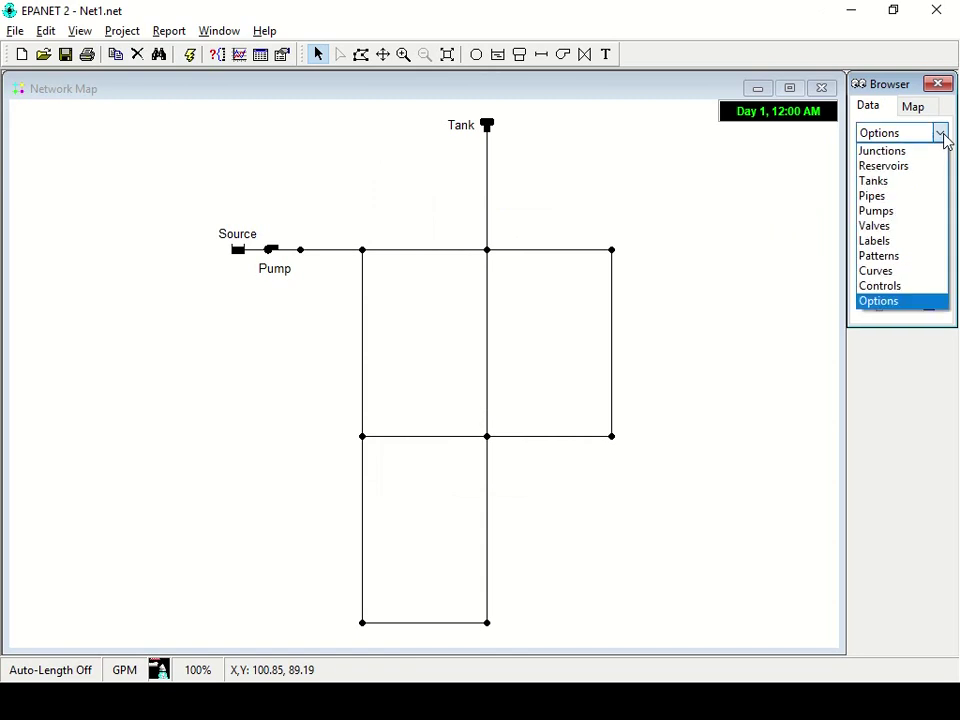
left_click(880, 256)
double_click(883, 166)
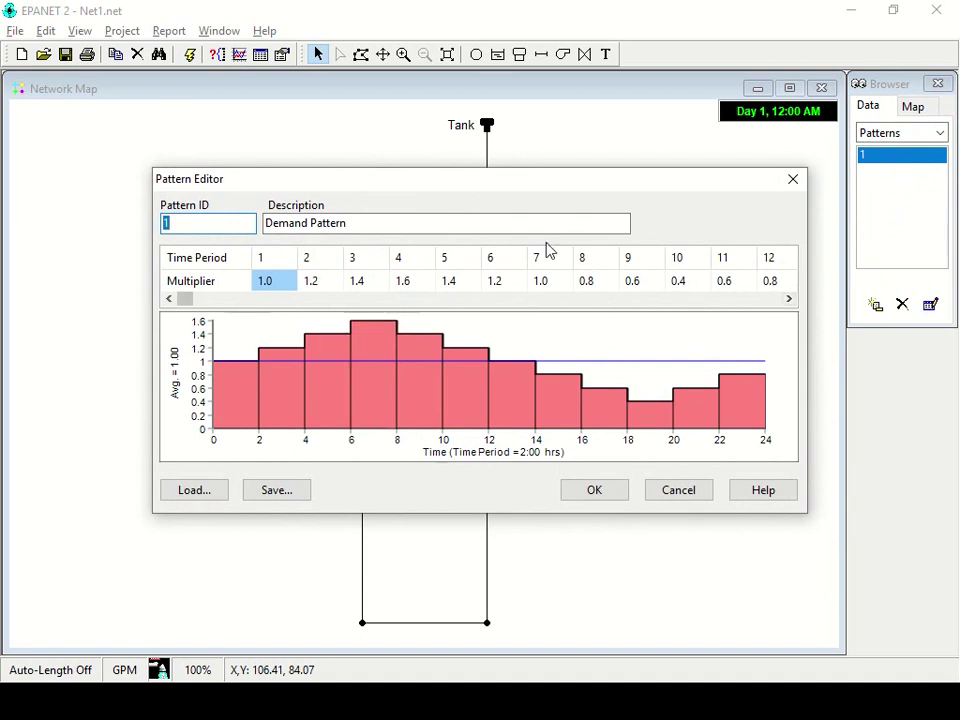
left_click(795, 181)
left_click(875, 305)
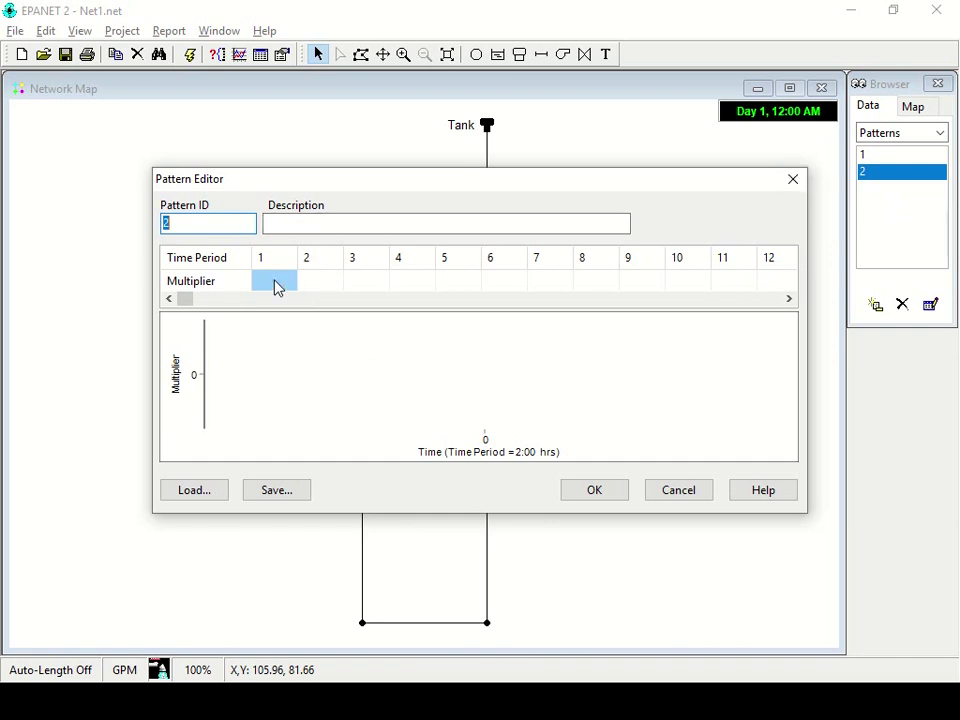
Step: Enter pattern 2 multipliers 0.8, 0.9, 0.9, 1, 1.2, 1.3, 1.4 for periods 1–7
type("0./8")
key("BackSpace")
key("BackSpace")
key("BackSpace")
key("BackSpace")
left_click(280, 280)
type("0.8")
key("Tab")
type("0")
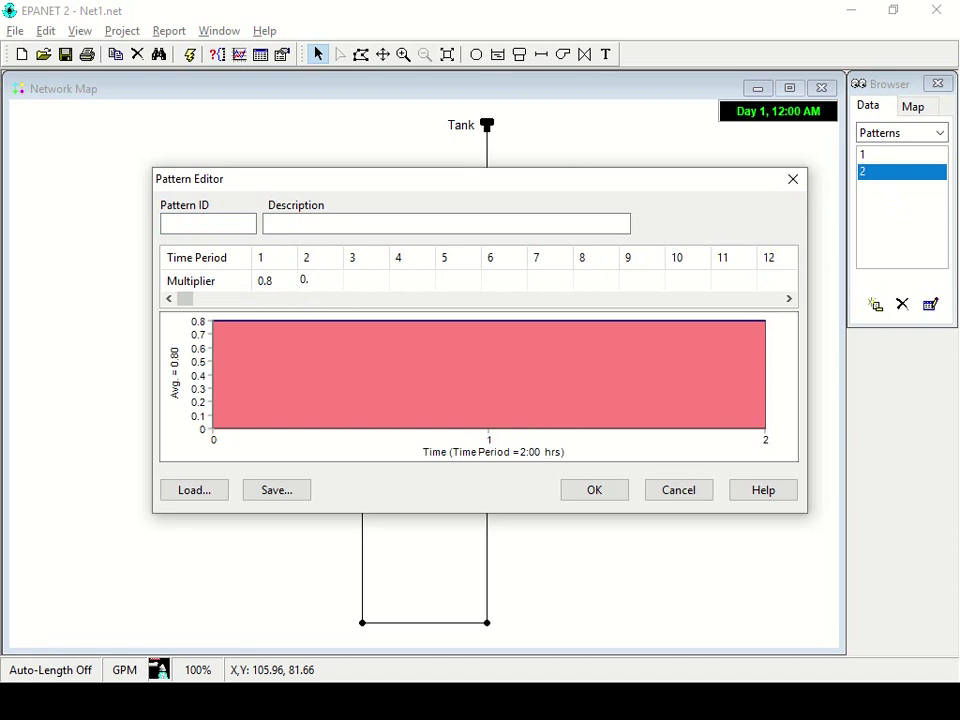
type(".9")
key("Tab")
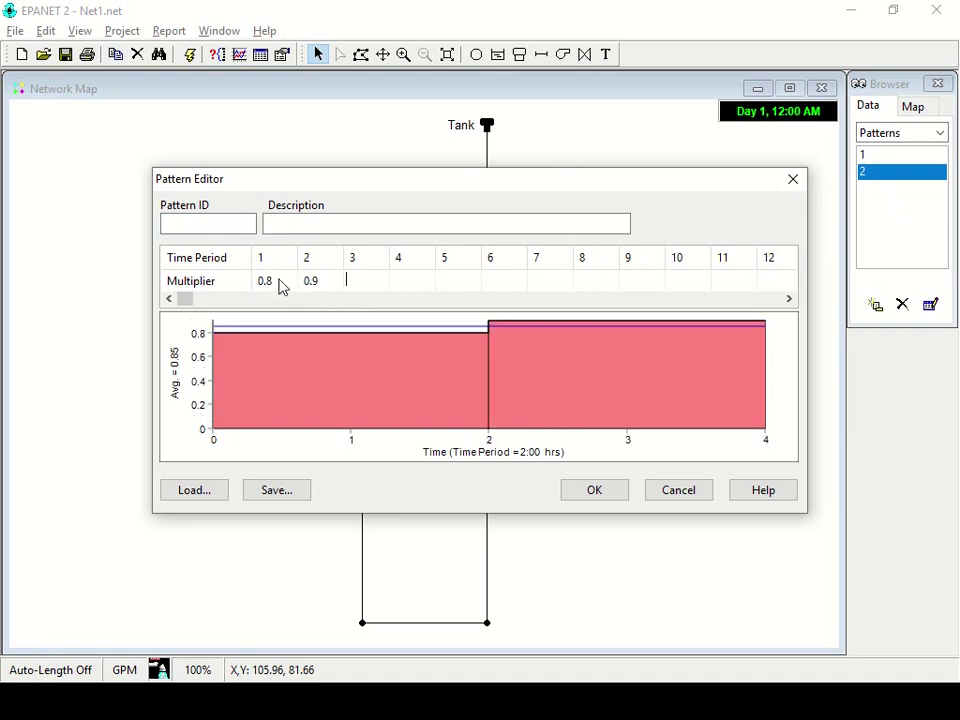
type("0.9")
key("Tab")
type("1")
key("Tab")
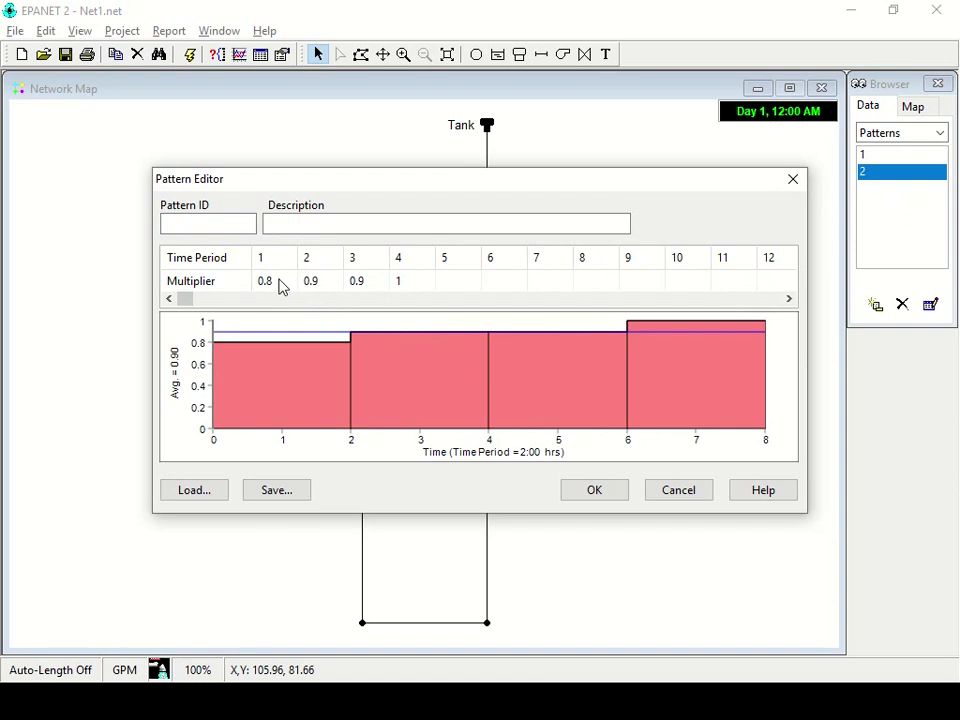
type("1.2")
key("Tab")
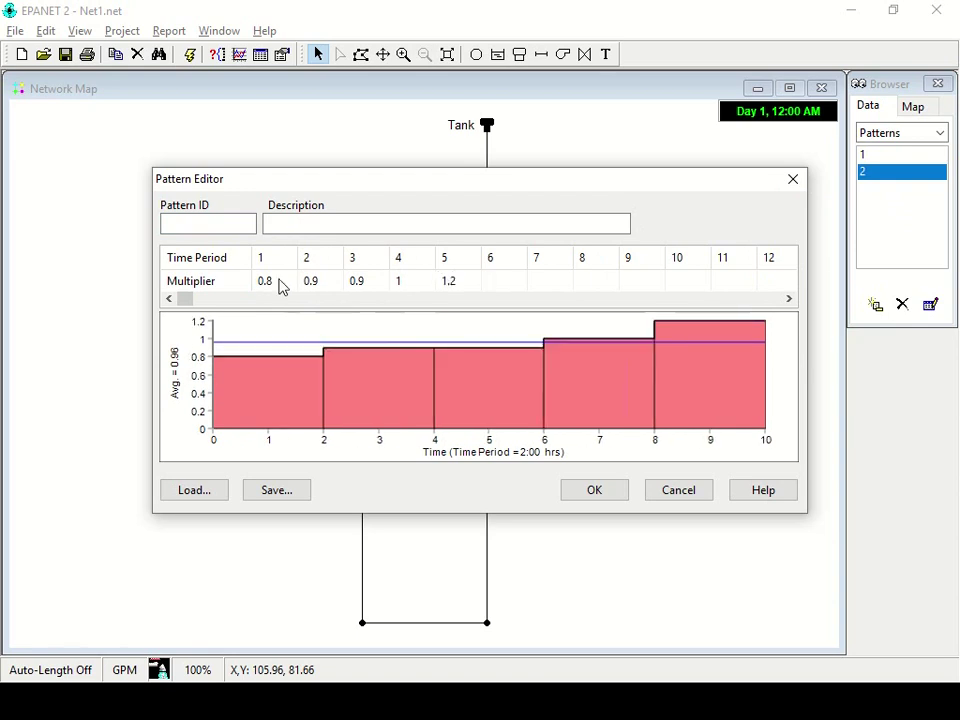
type("1.3")
key("Tab")
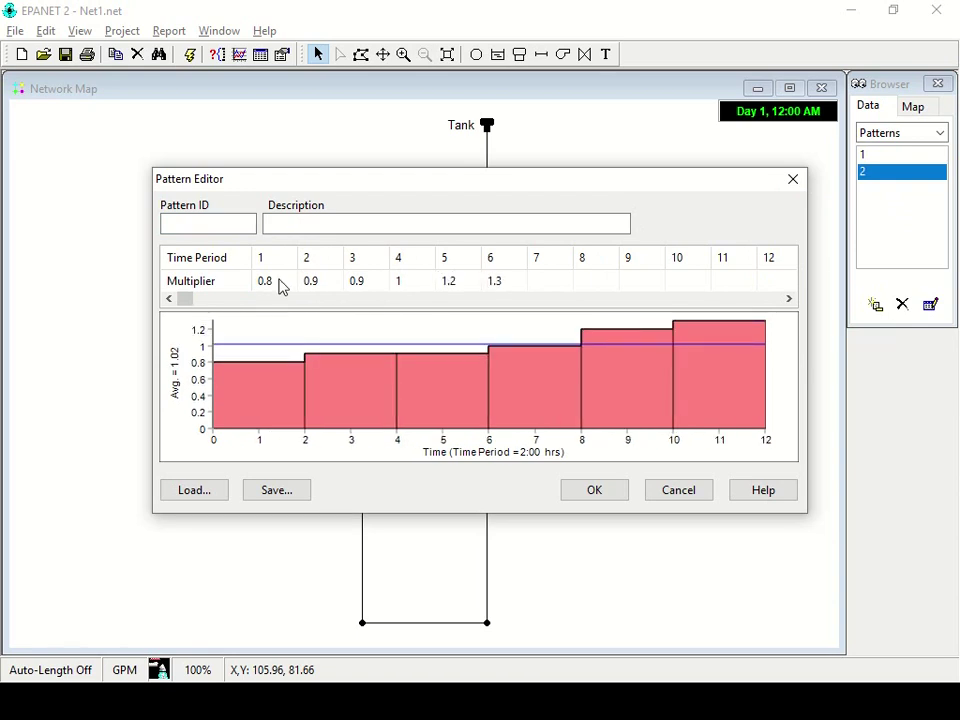
type("1.4")
key("Tab")
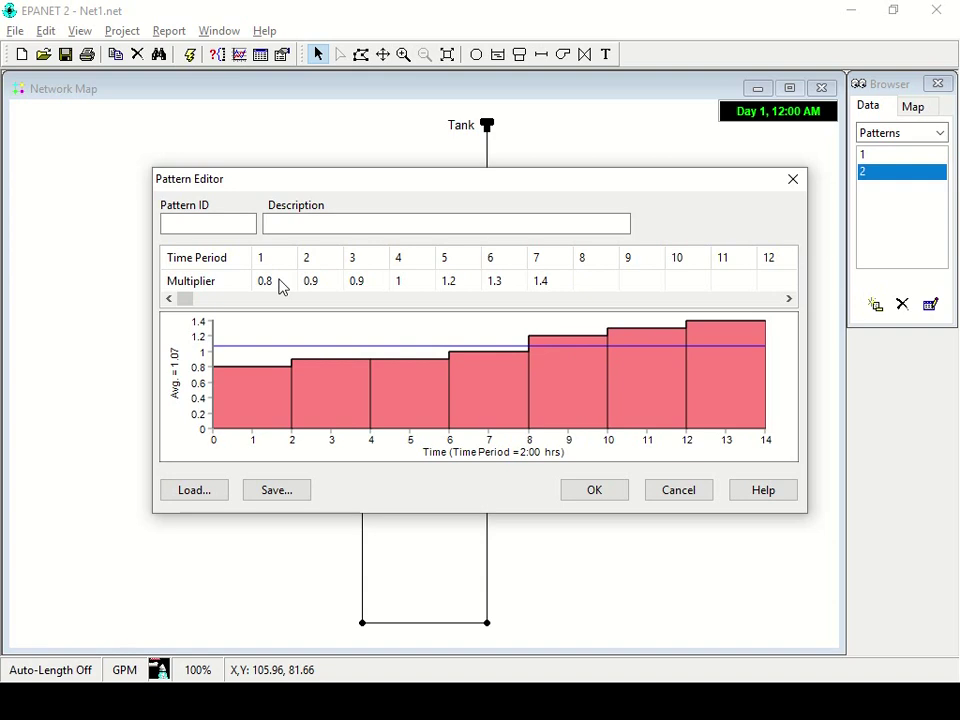
Step: Close pattern 2's editor and reopen Demand Pattern 1
left_click(460, 299)
left_click_drag(638, 302, 788, 302)
left_click(793, 179)
double_click(872, 158)
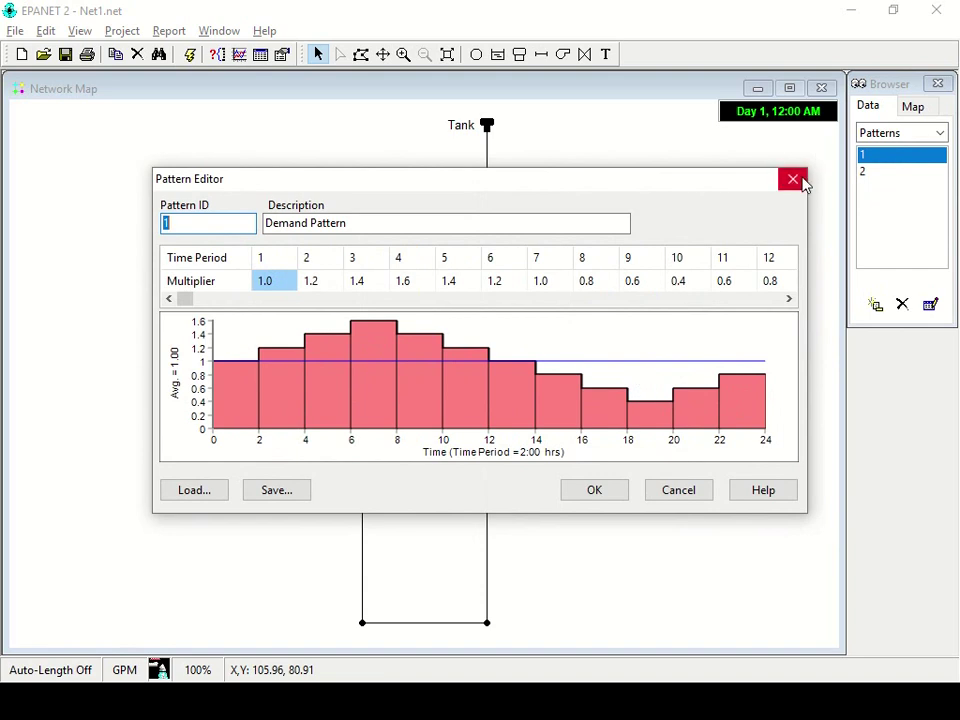
Step: Close the Pattern Editor and rerun the analysis, dismissing the success report
left_click(612, 490)
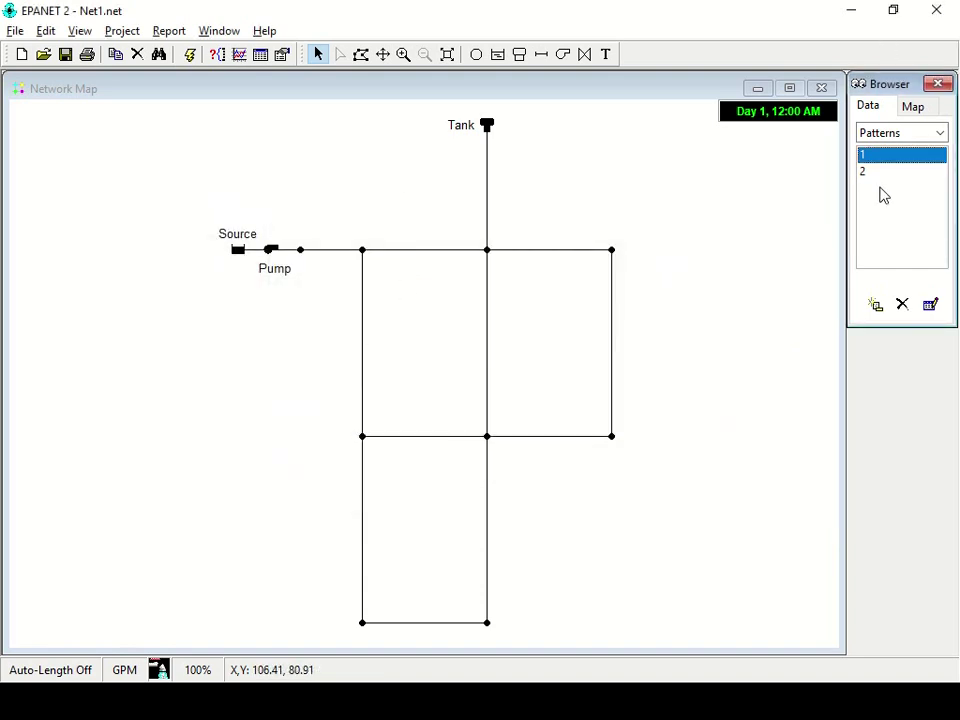
left_click(916, 108)
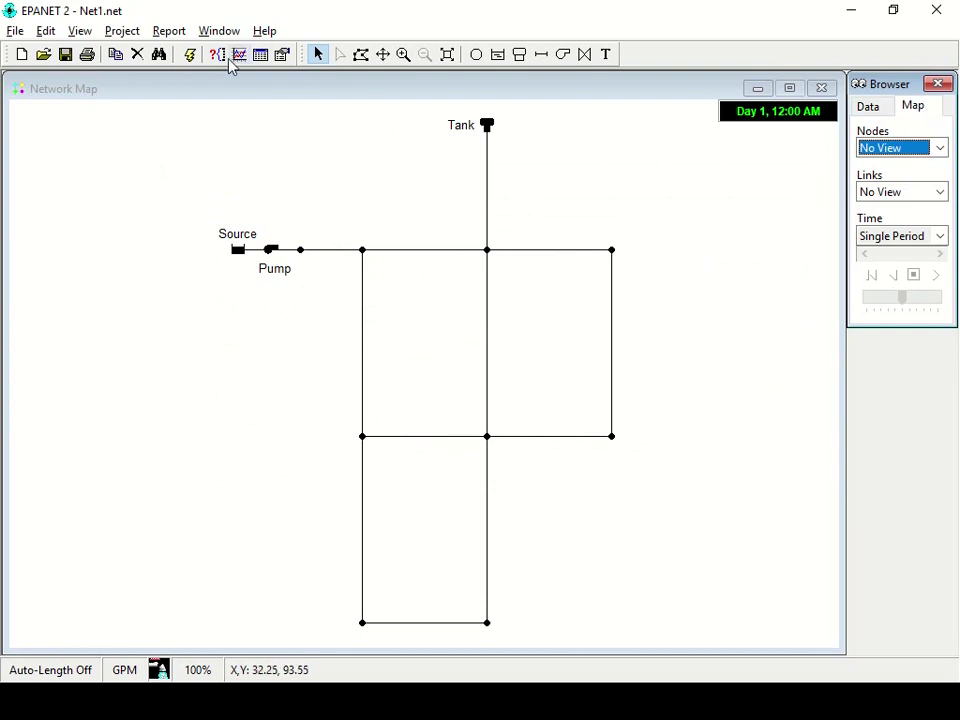
left_click(190, 56)
left_click(478, 375)
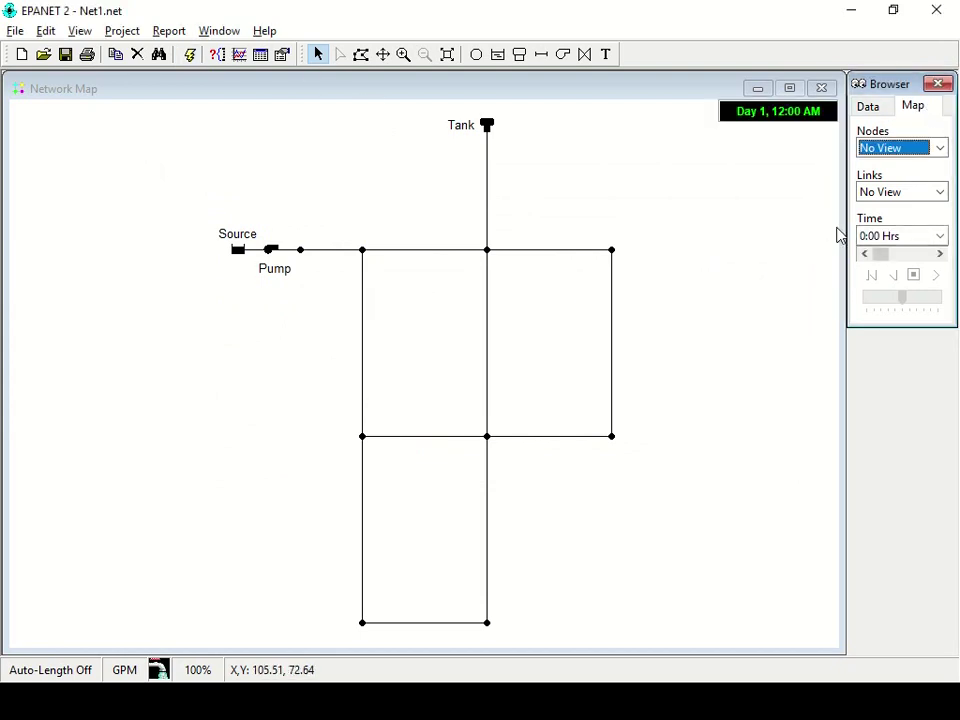
Step: Colour the map's nodes by Pressure at 0:00 Hrs
left_click(941, 237)
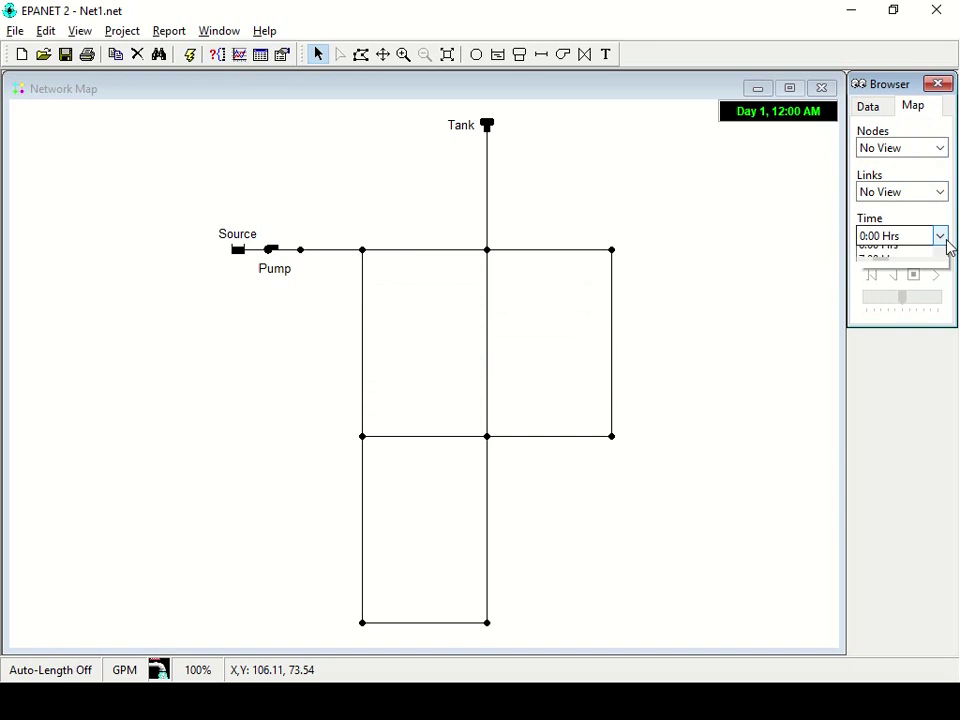
left_click(940, 256)
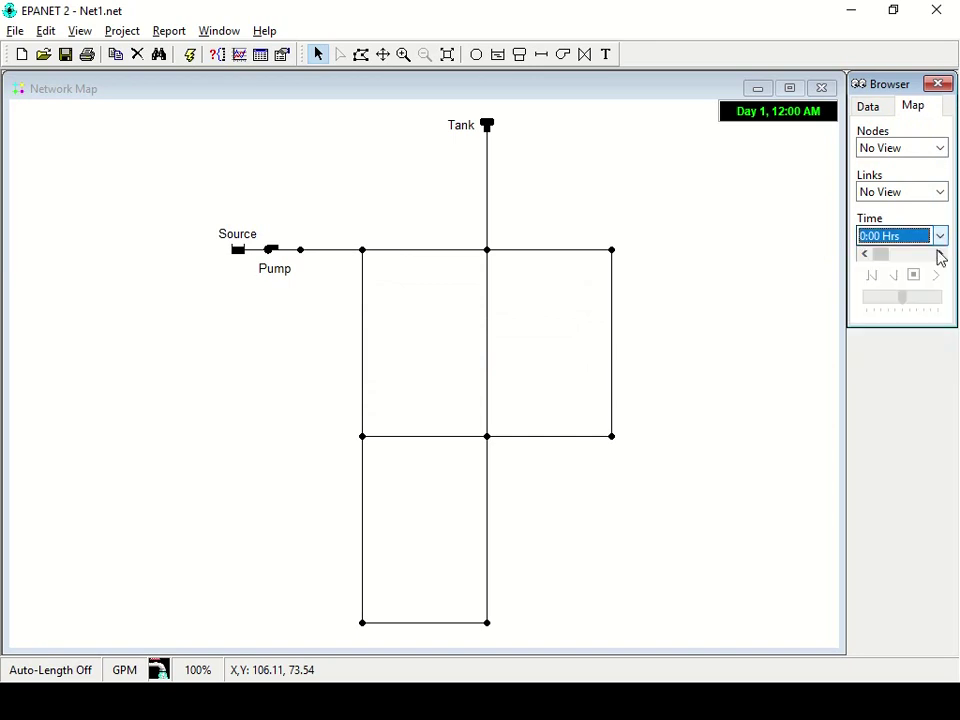
left_click(939, 148)
left_click(900, 256)
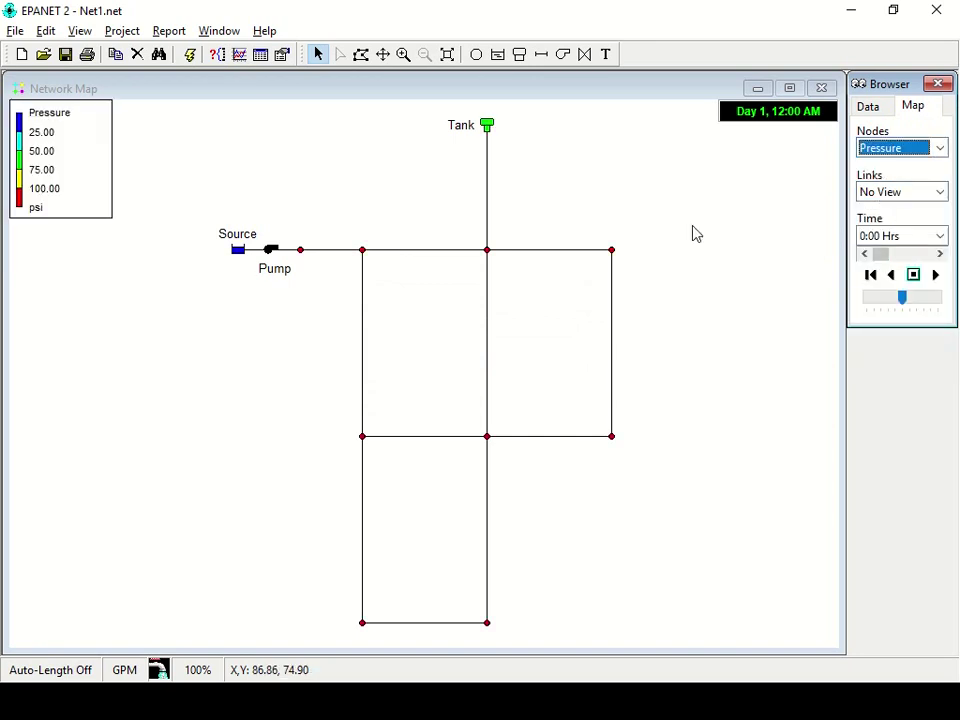
Step: Enable Display Node Values in the map's Notation options
right_click(651, 191)
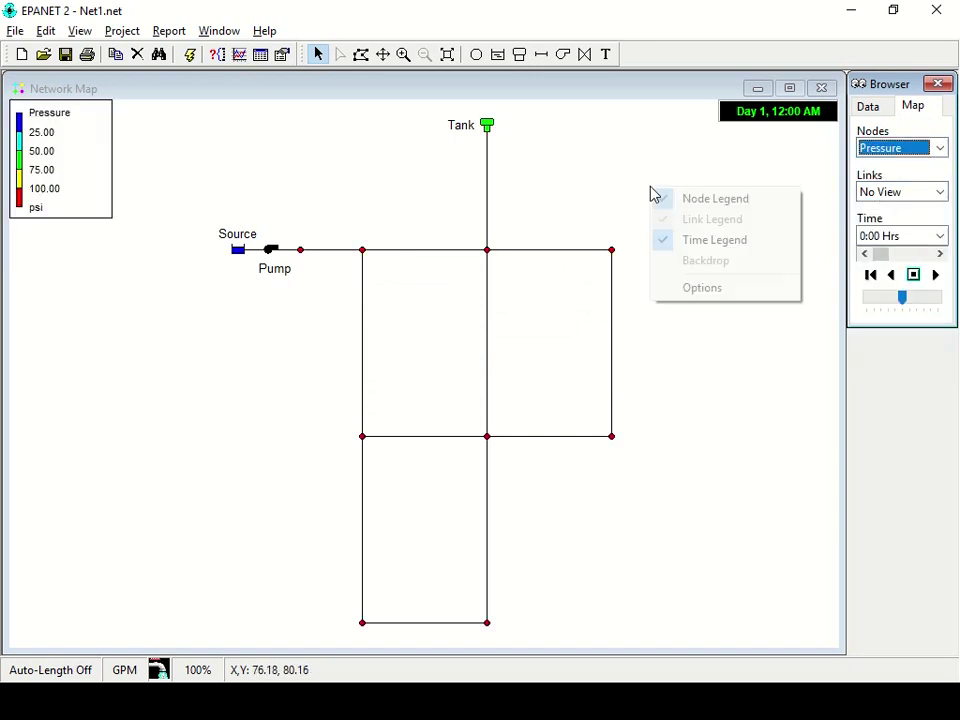
left_click(700, 288)
left_click(369, 334)
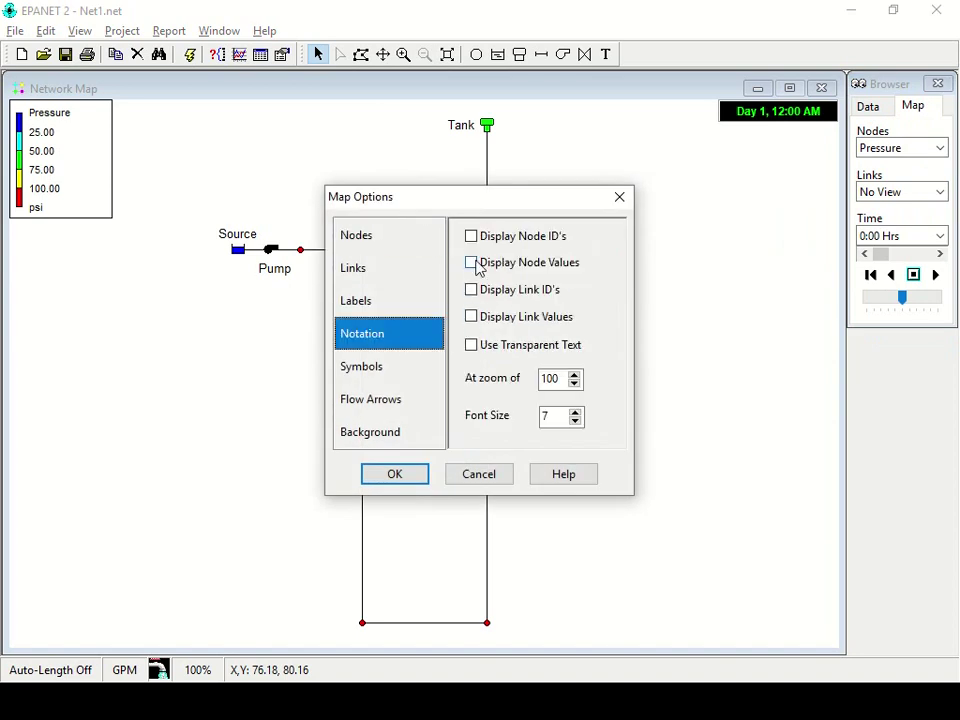
left_click(471, 263)
left_click(395, 475)
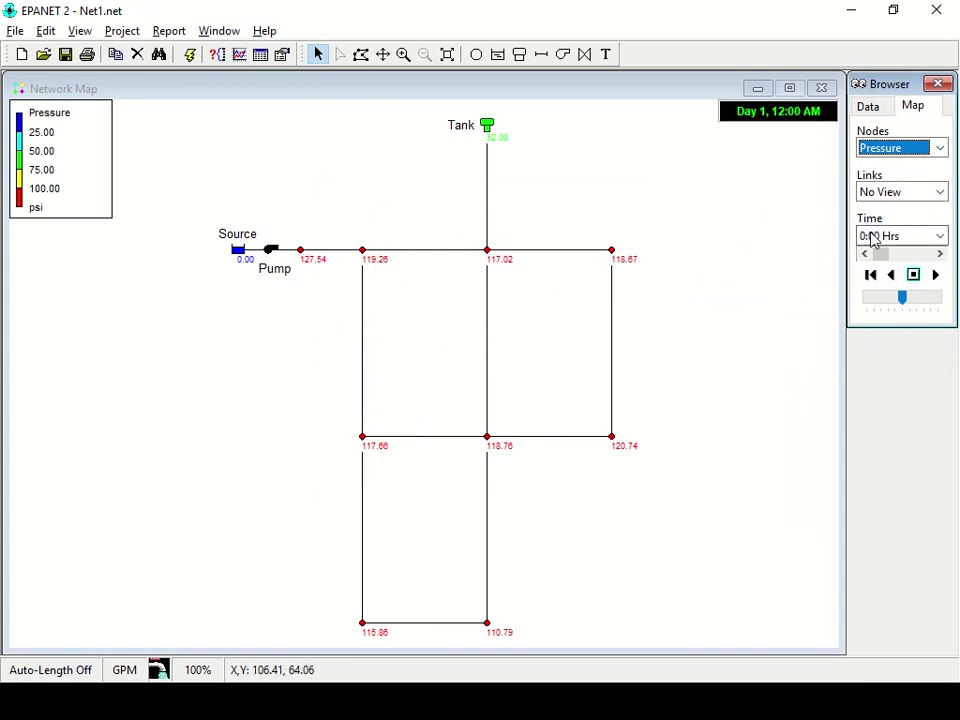
Step: Animate the pressure map through time and stop it at 2:00 Hrs
left_click(935, 283)
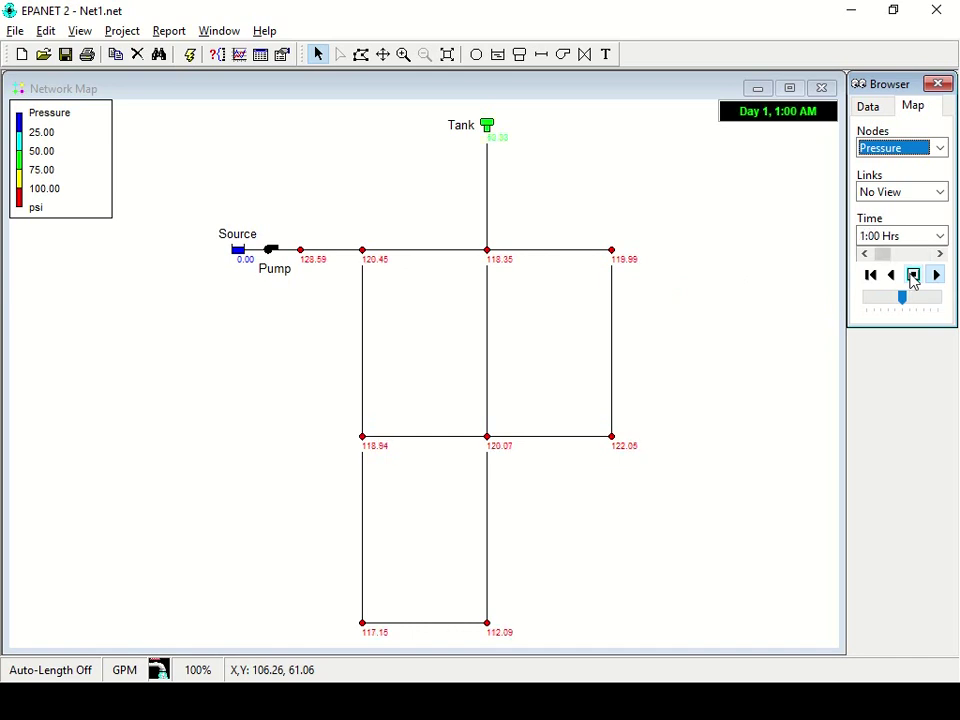
left_click(913, 275)
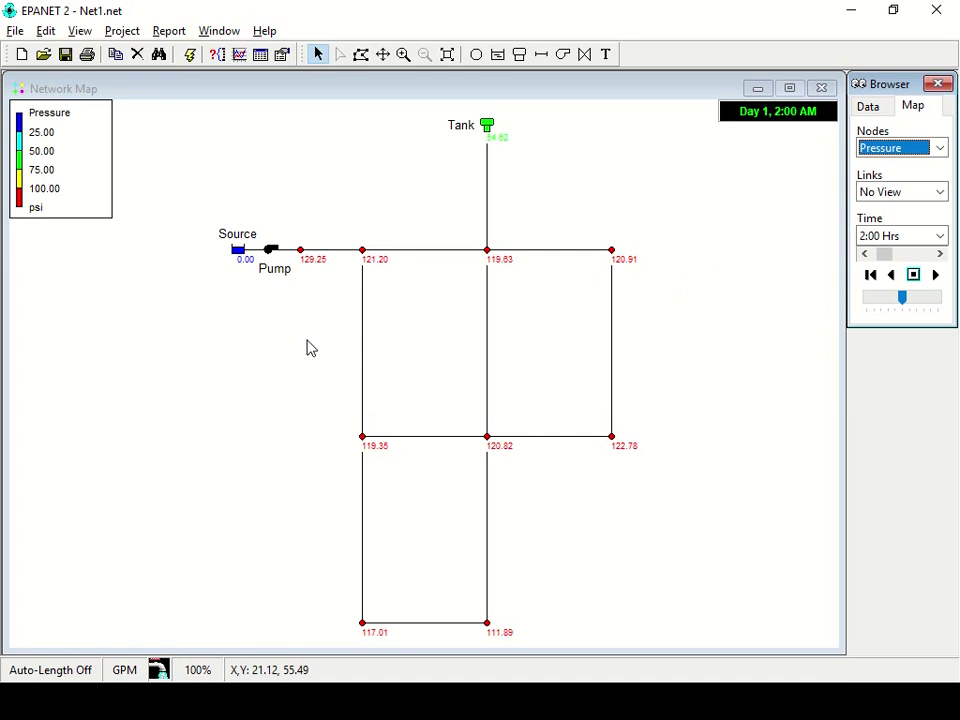
Step: Colour nodes by Demand and animate the map forward, stopping at 10:00 Hrs
left_click(926, 149)
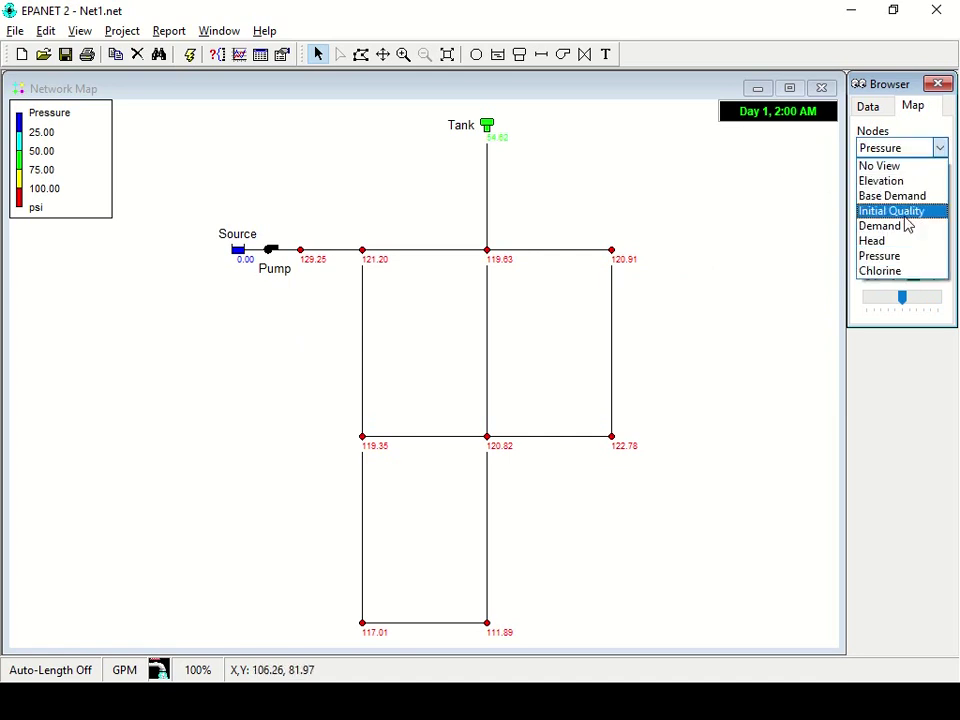
left_click(900, 227)
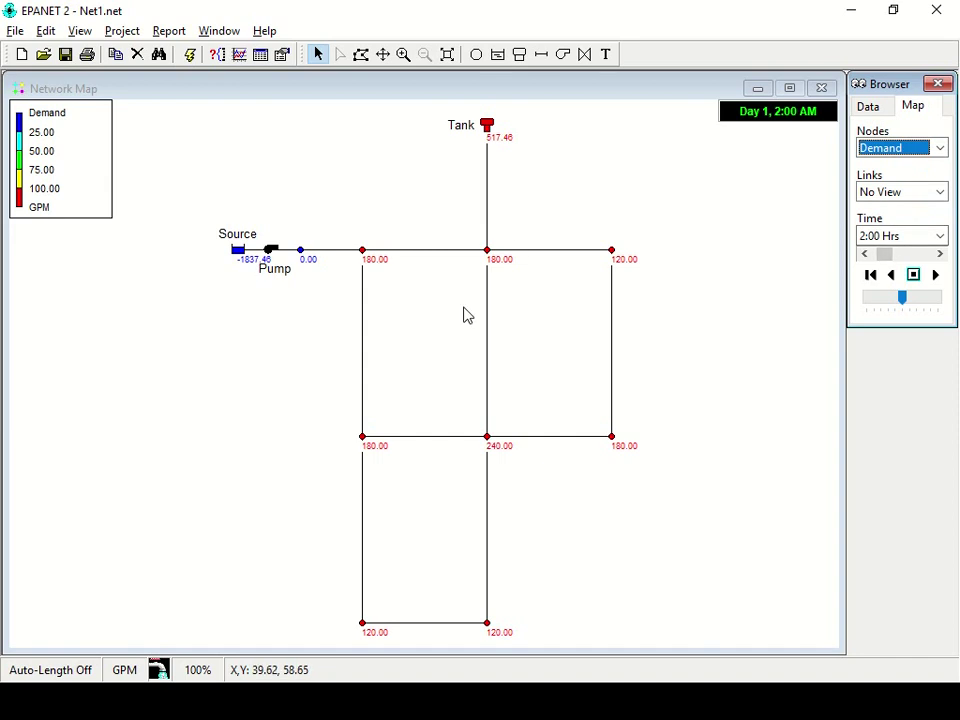
left_click(935, 274)
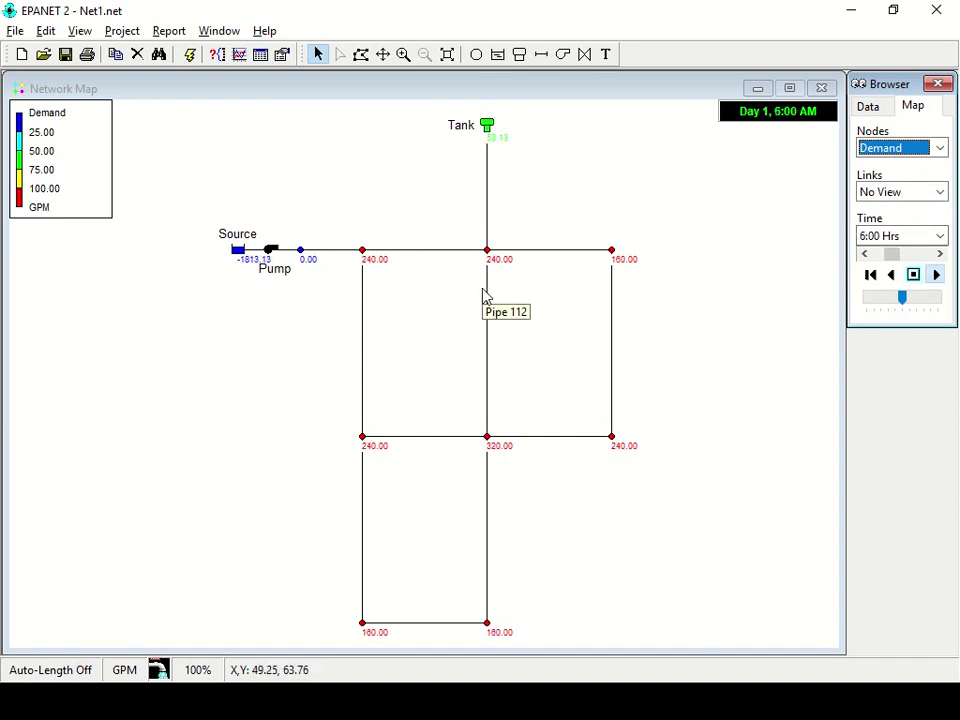
left_click(913, 277)
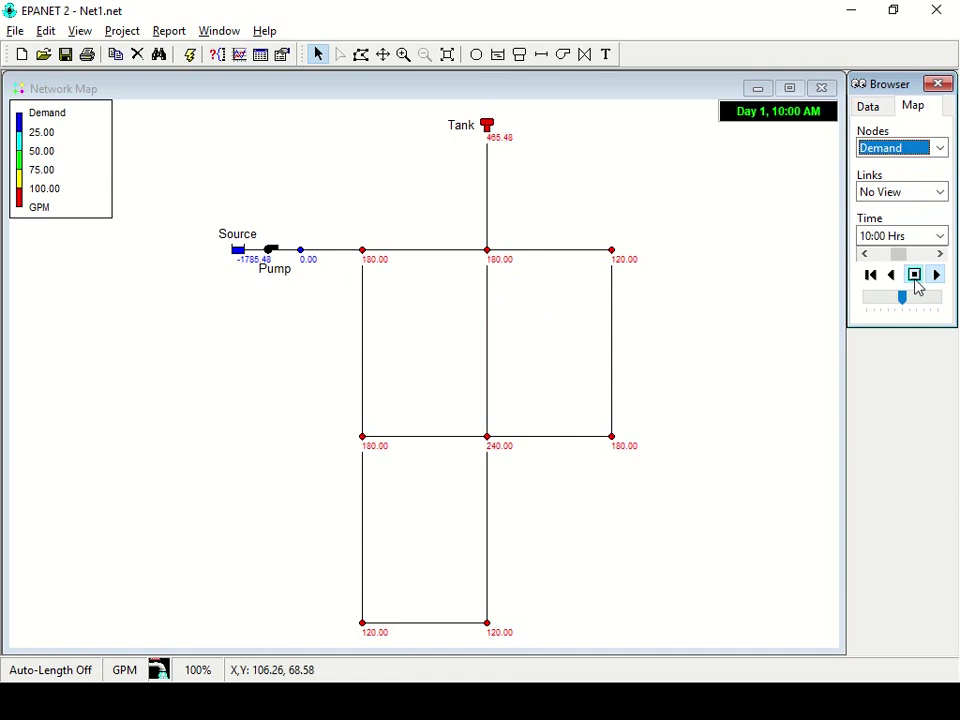
Step: Set up a pressure profile graph, then cancel it without plotting
left_click(239, 55)
left_click(329, 262)
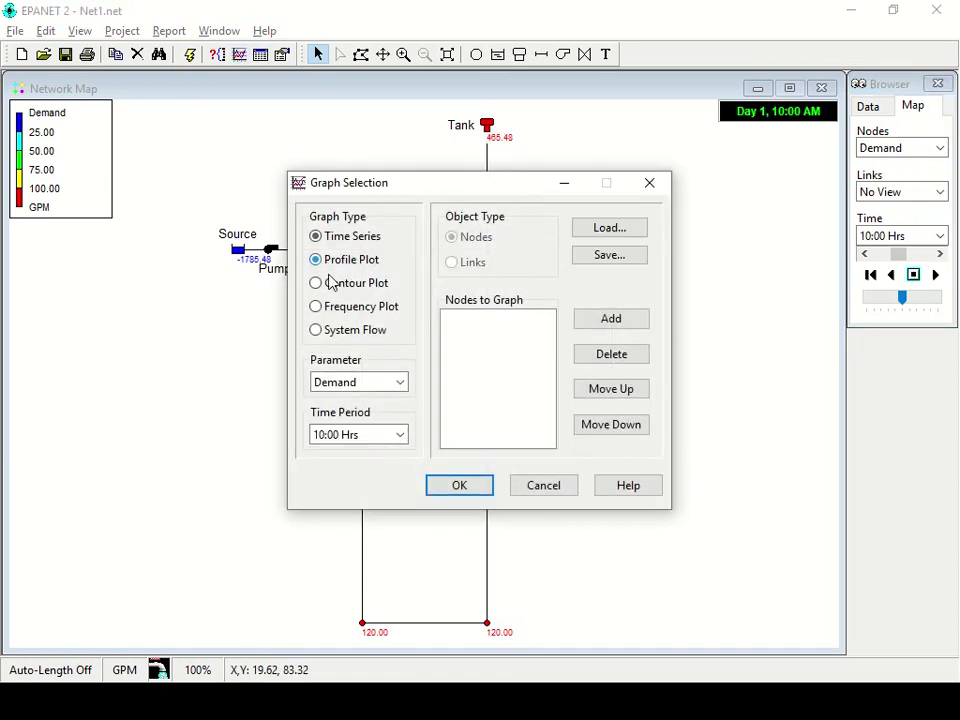
left_click(401, 382)
left_click(349, 473)
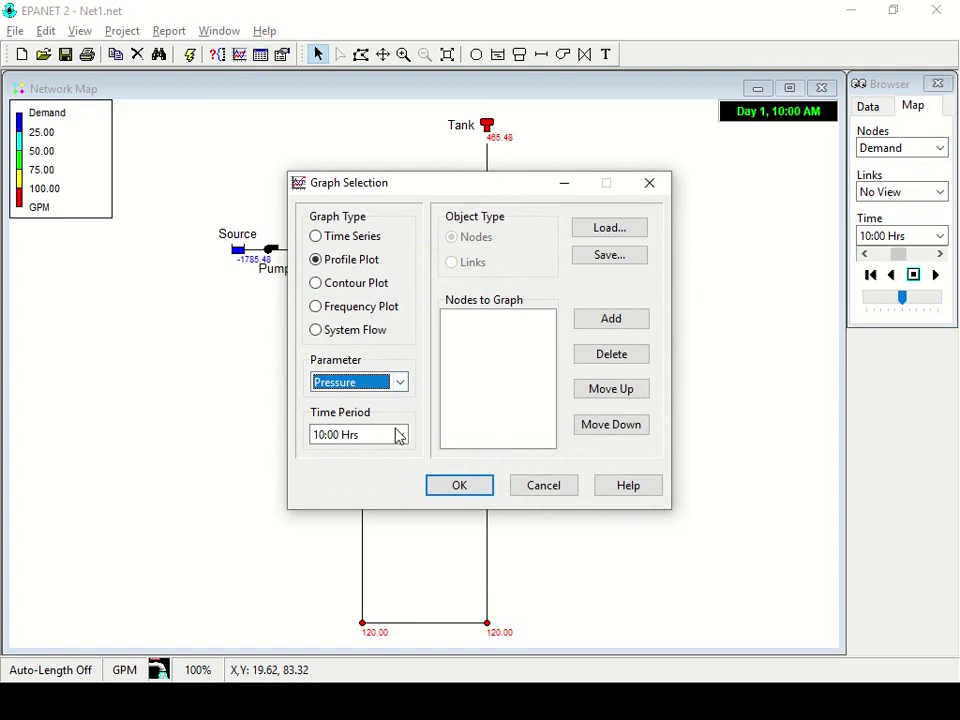
left_click(649, 182)
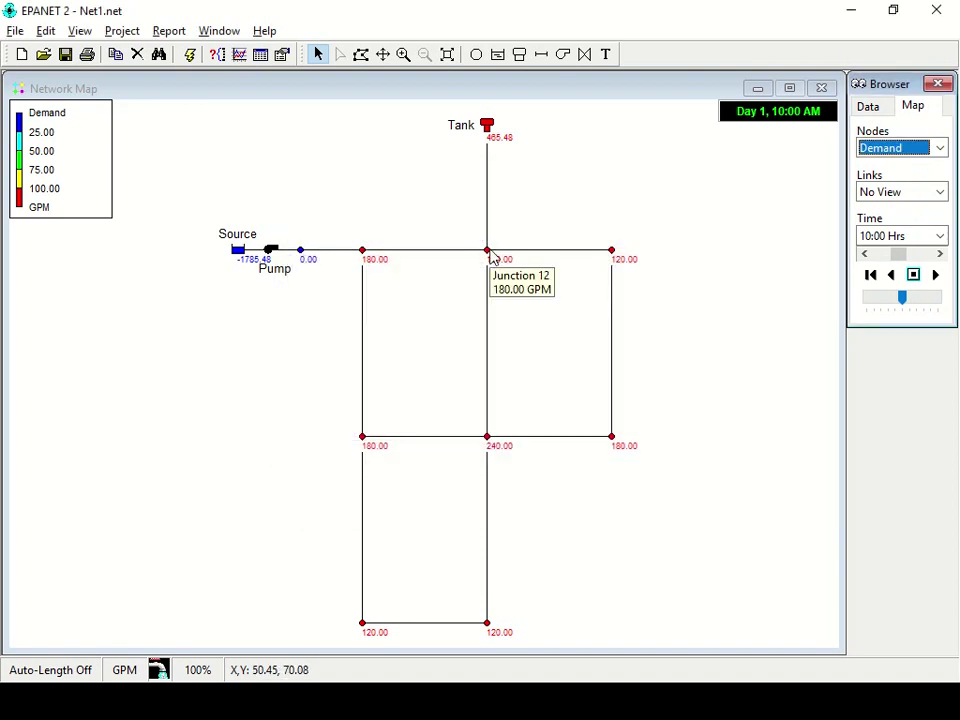
Step: Select Junction 12, plot a pressure profile graph, and close it
left_click(489, 252)
left_click(239, 55)
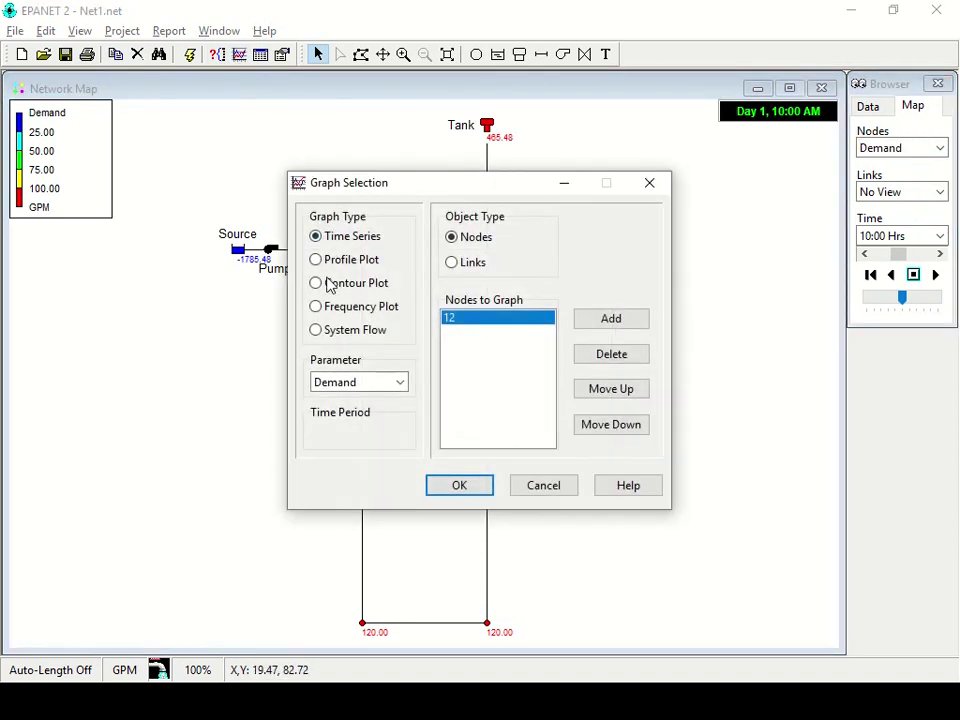
left_click(315, 259)
left_click(400, 382)
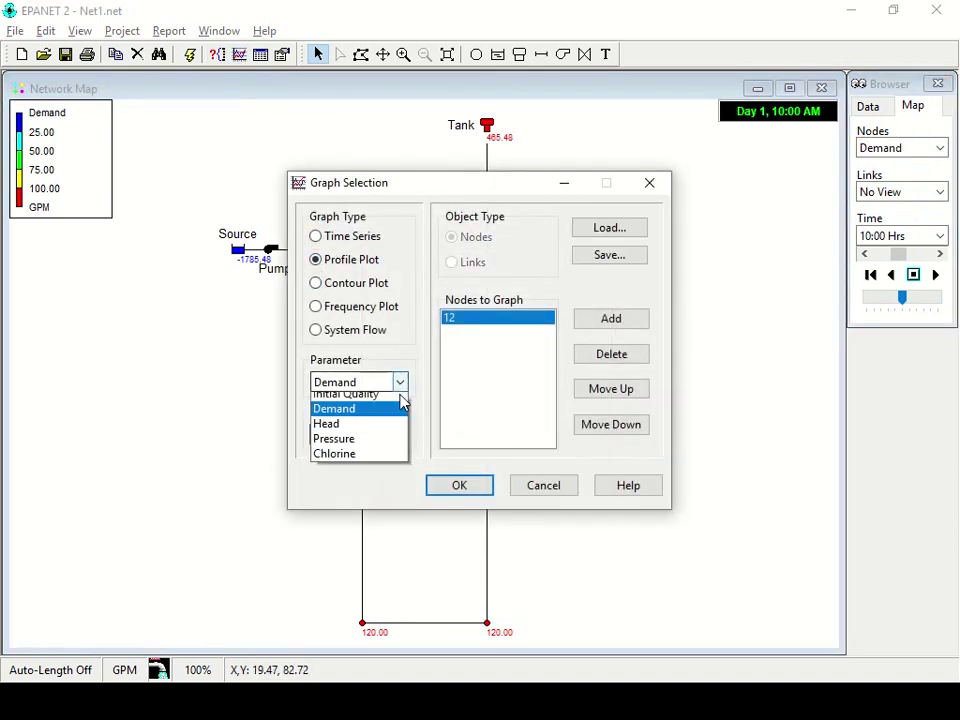
left_click(345, 475)
left_click(458, 486)
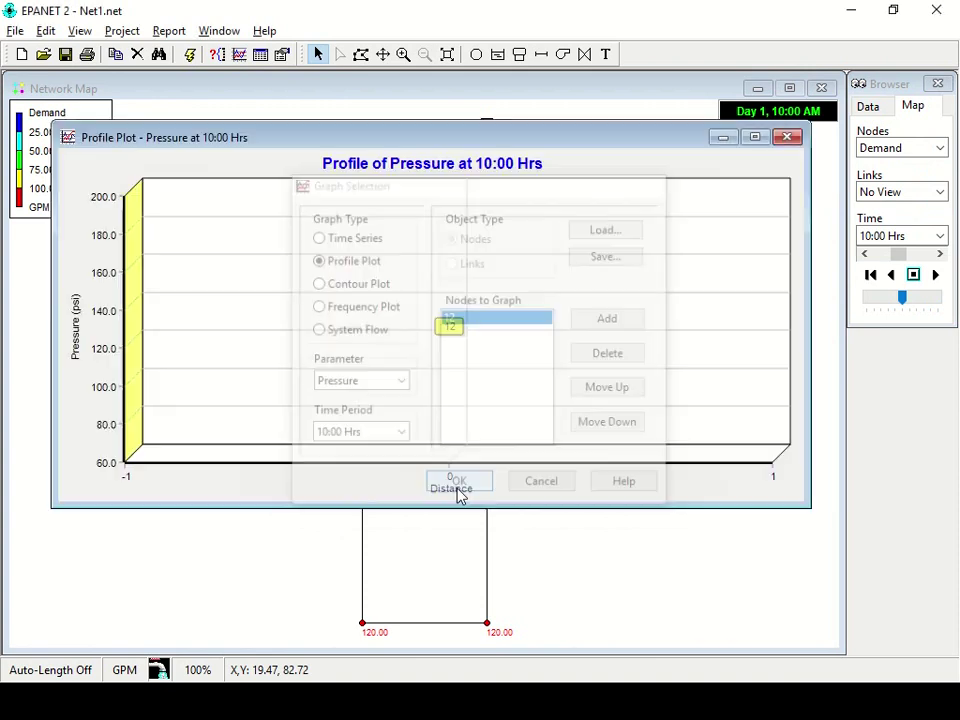
left_click(785, 138)
Step: Create a pressure Time Series plot for node 12
left_click(239, 54)
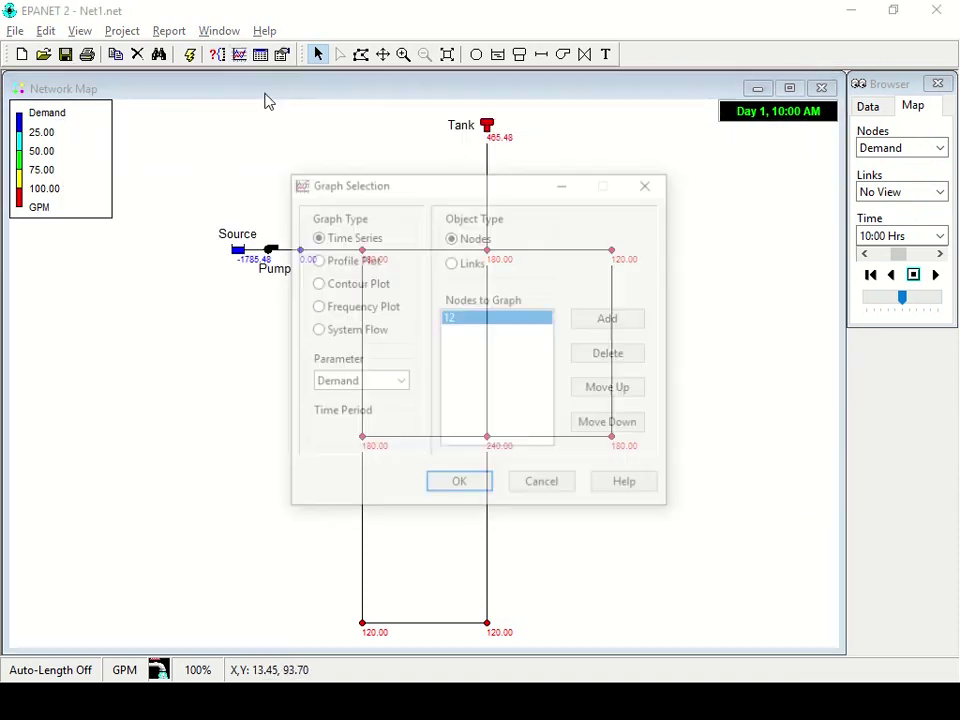
left_click(399, 382)
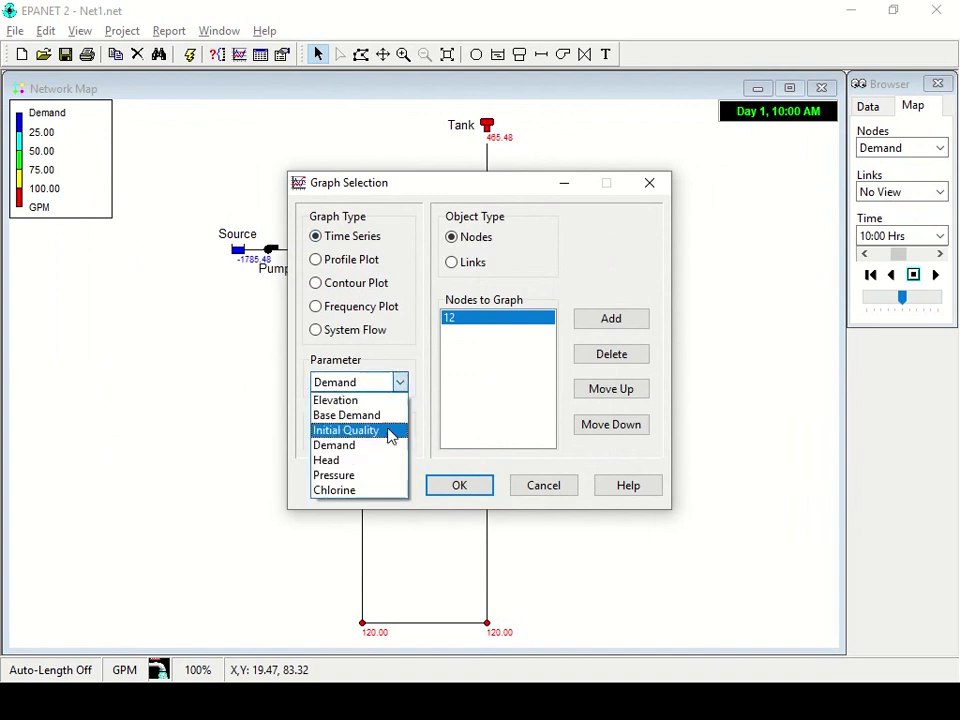
left_click(349, 475)
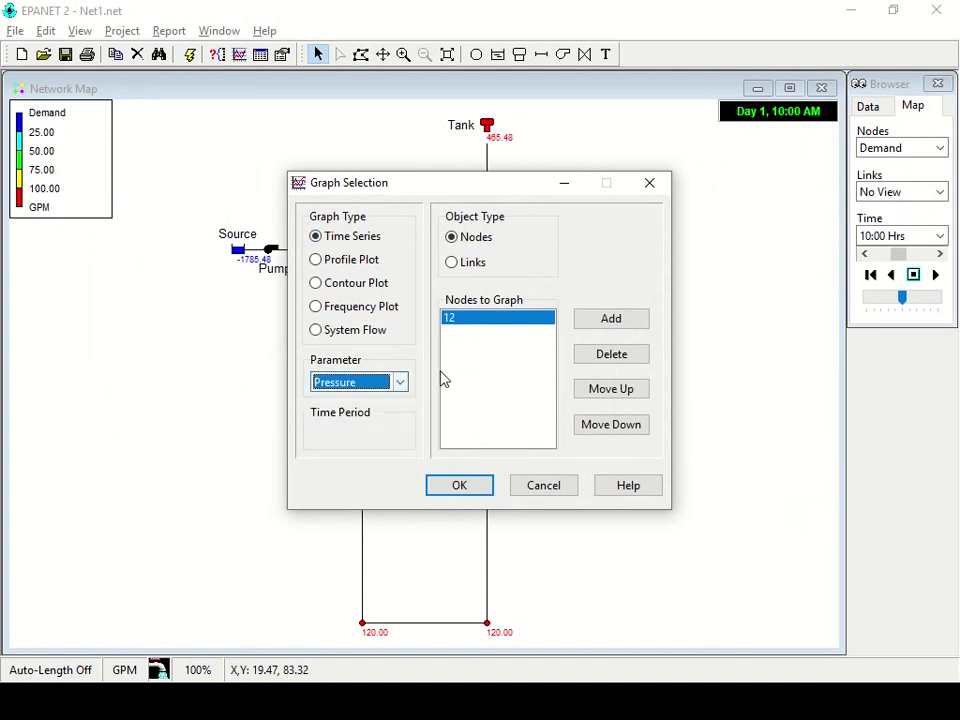
left_click(455, 488)
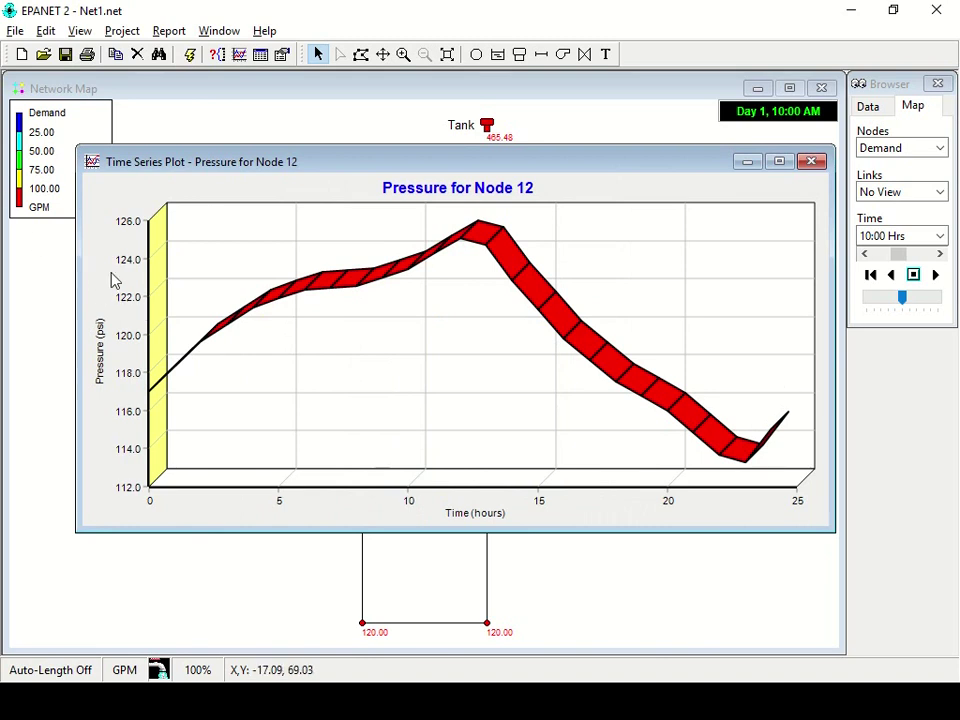
Step: Uncheck View in 3-D in the graph options for a flat 2-D pressure plot
double_click(143, 343)
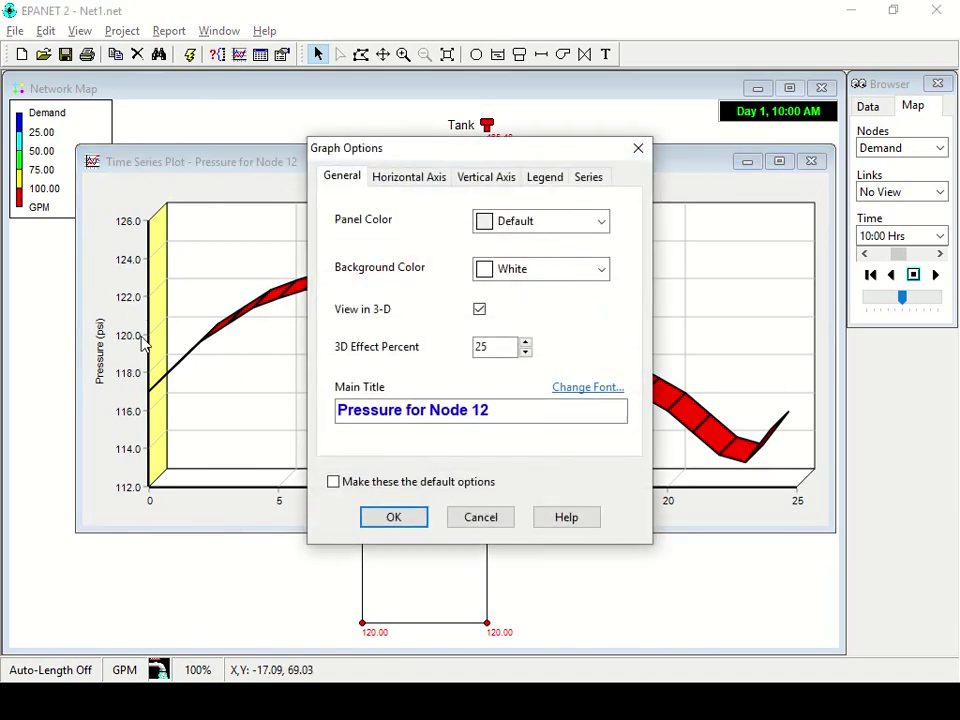
left_click(480, 310)
left_click(387, 518)
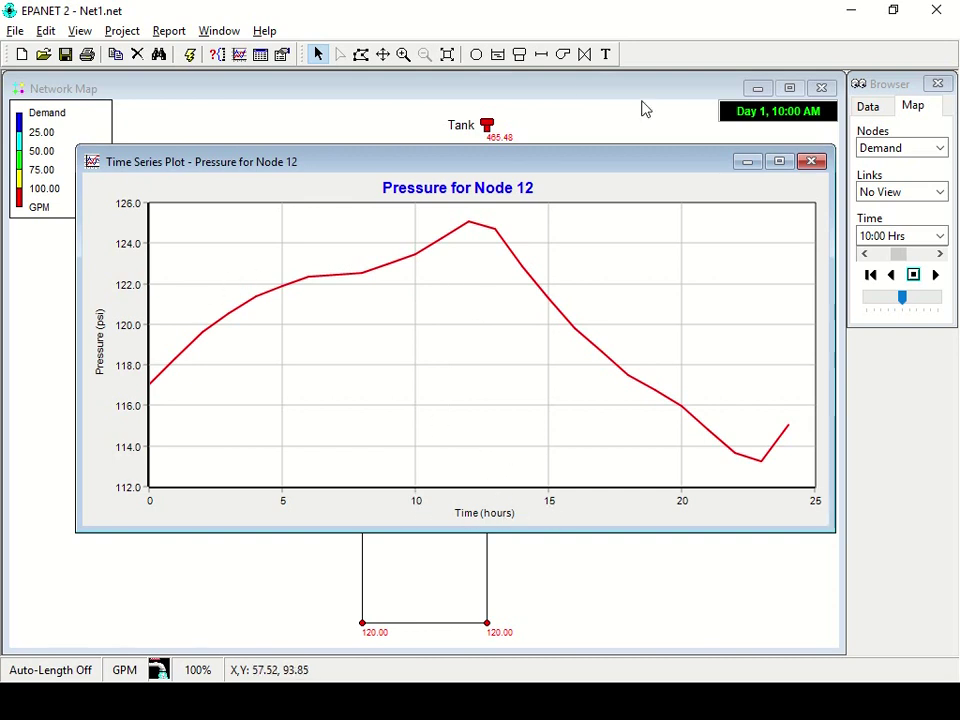
Step: Close the junction 12 pressure graph and select the tank on the Net1 map
left_click(819, 163)
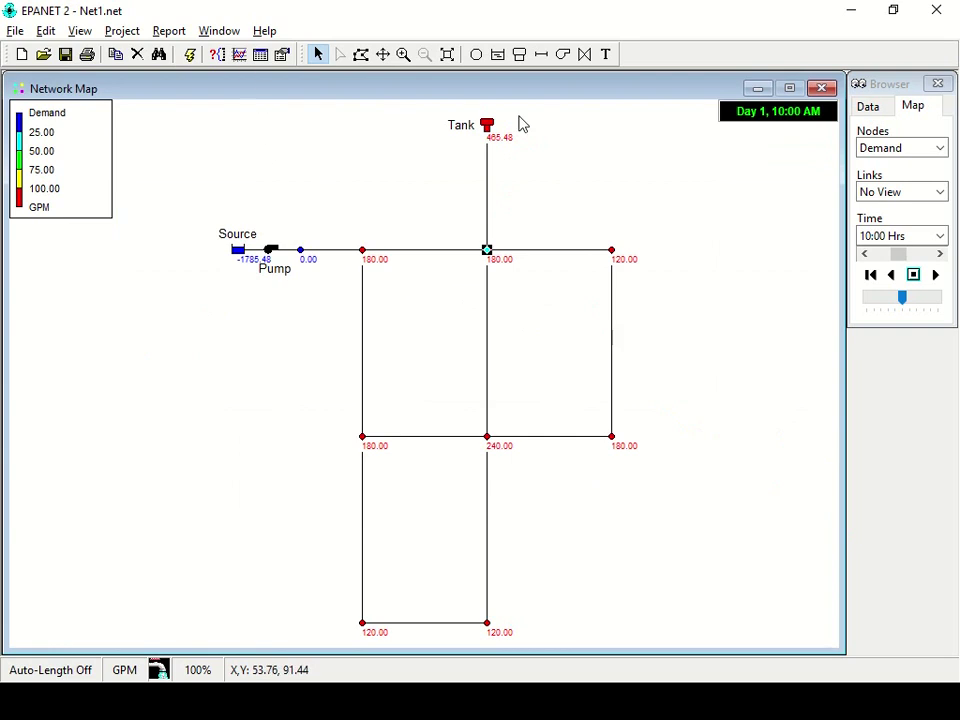
double_click(488, 143)
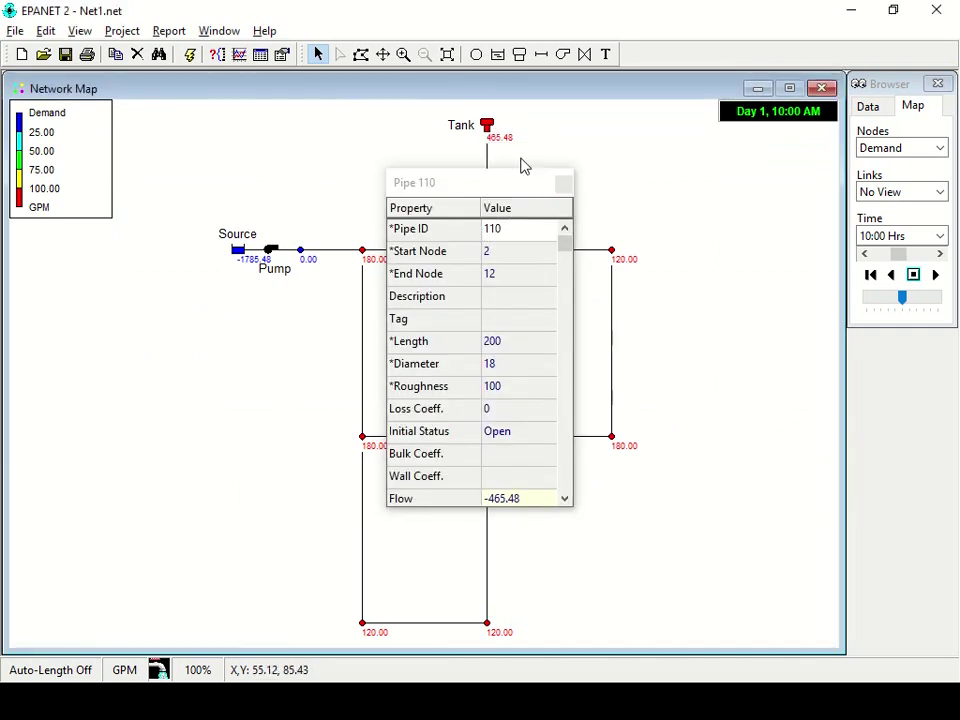
left_click(563, 183)
double_click(488, 127)
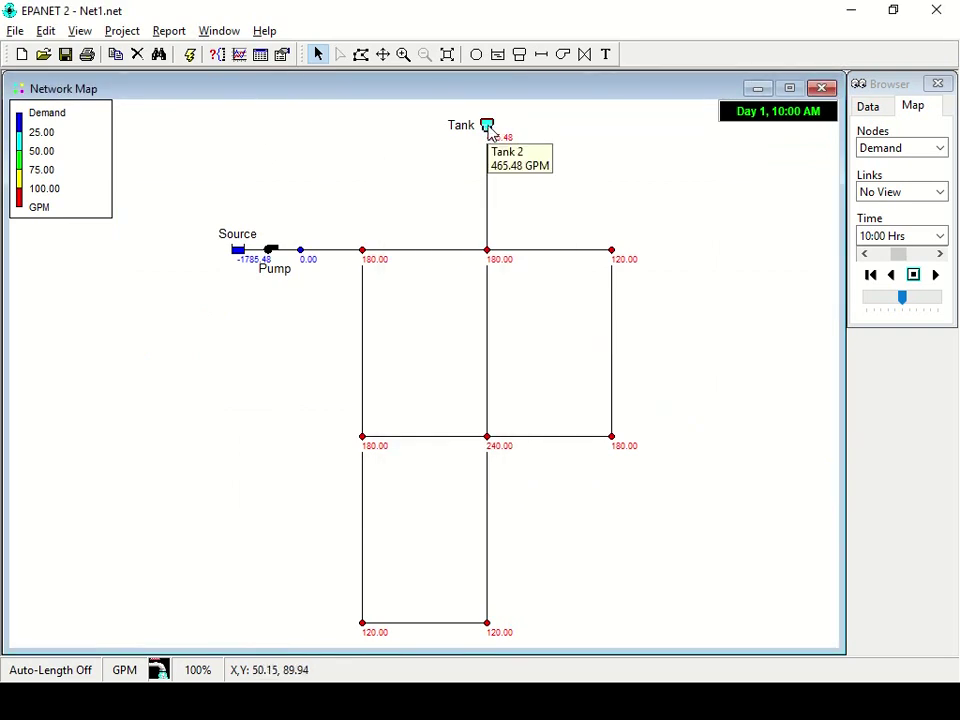
Step: Create a Time Series graph of Pressure for the tank
left_click(240, 58)
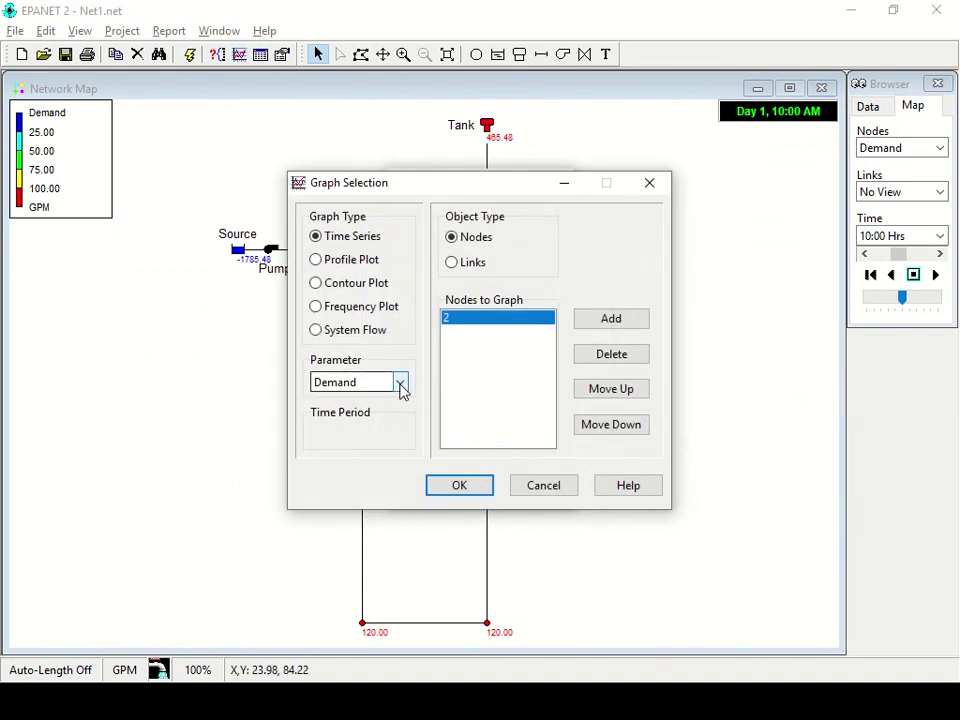
left_click(400, 388)
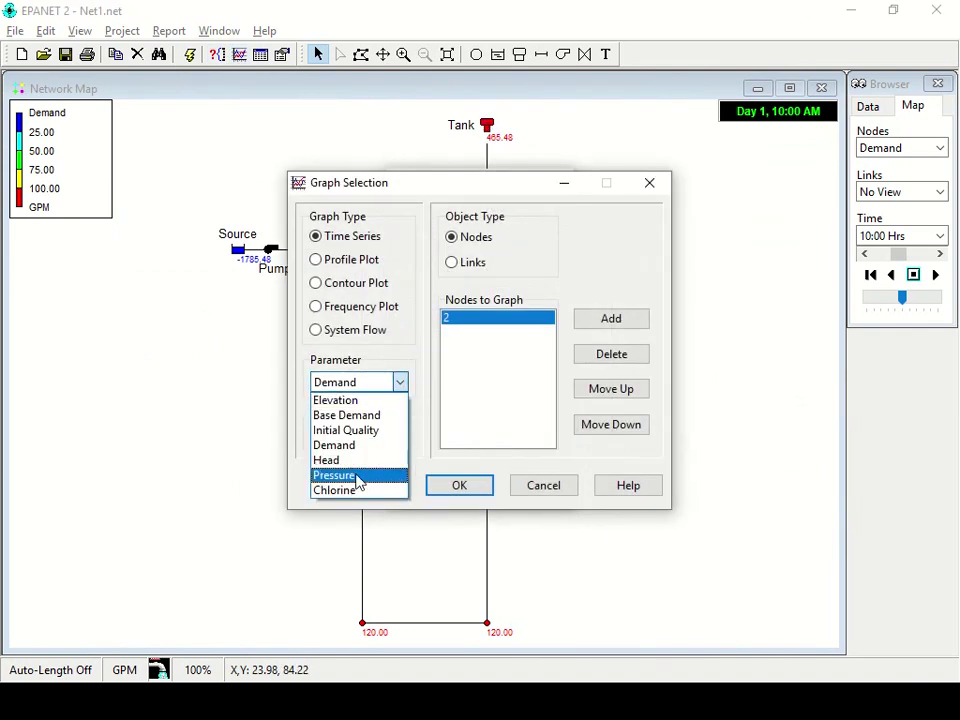
left_click(358, 477)
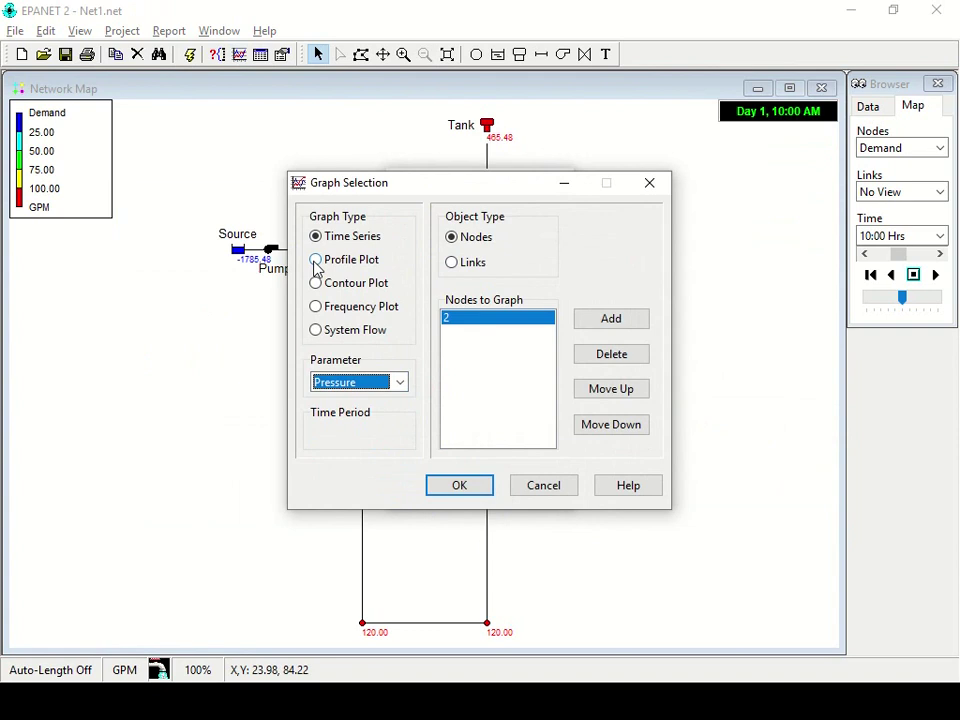
left_click(455, 484)
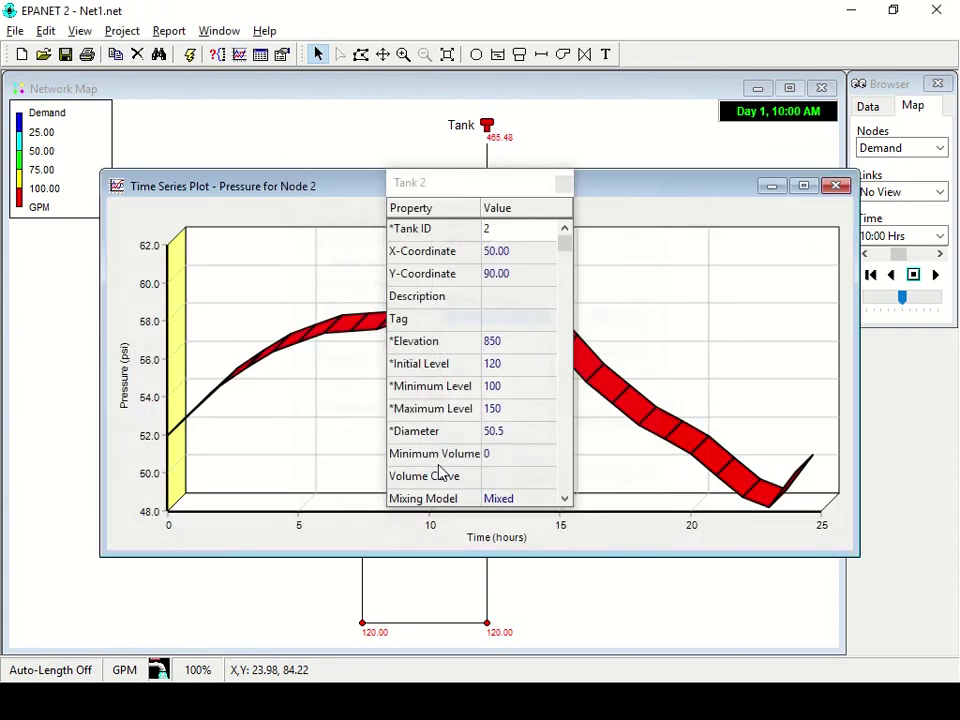
left_click(562, 186)
Step: Turn off View in 3-D for a flat 2-D tank pressure graph, then close it
right_click(120, 317)
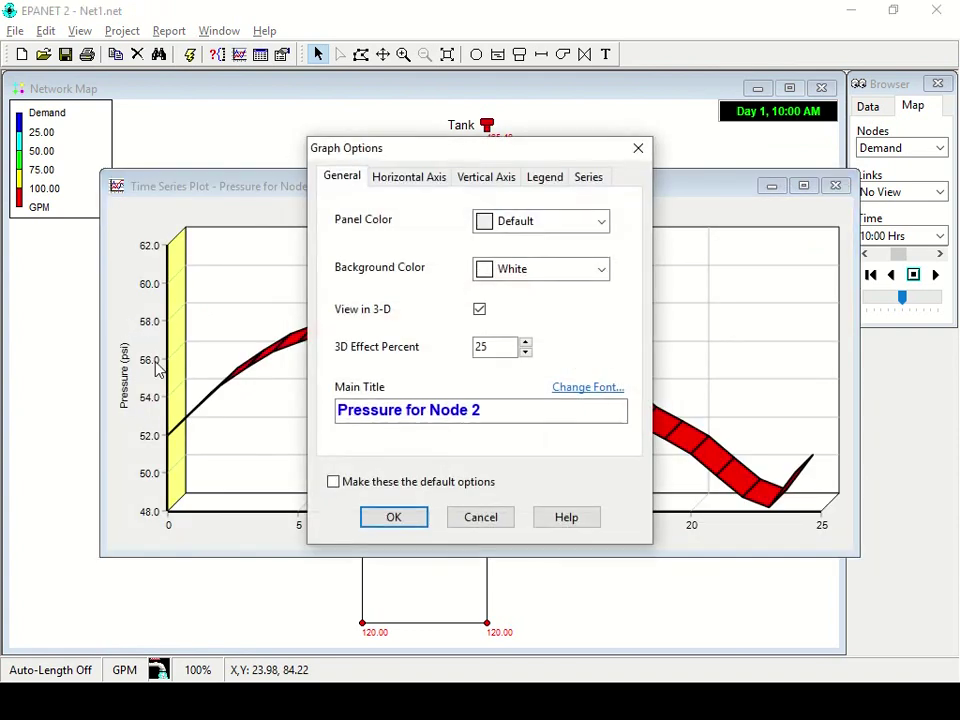
left_click(479, 310)
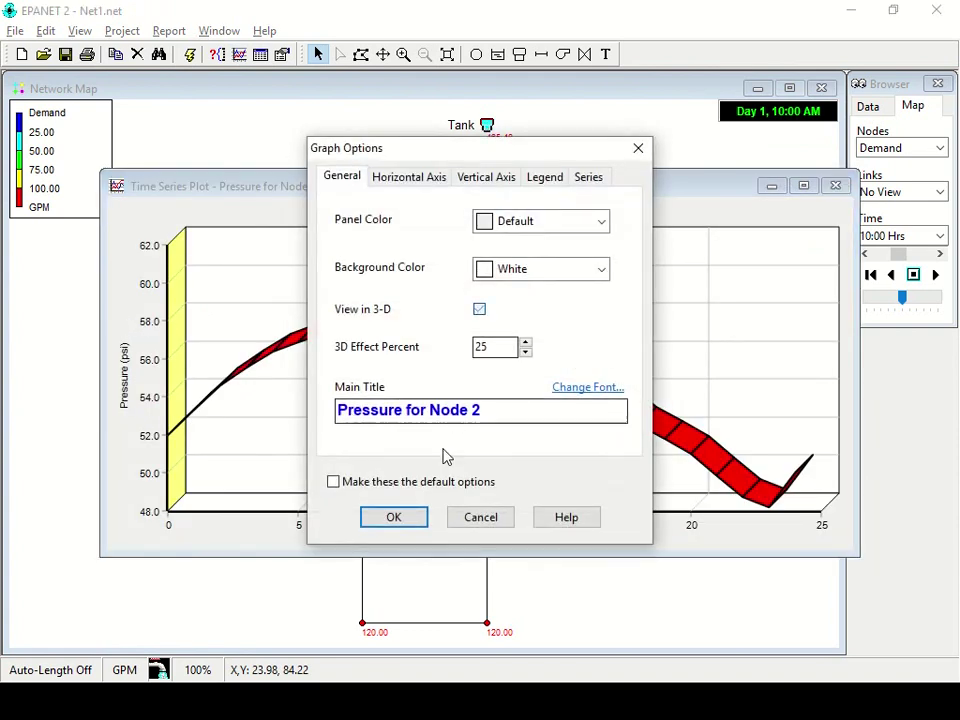
left_click(398, 520)
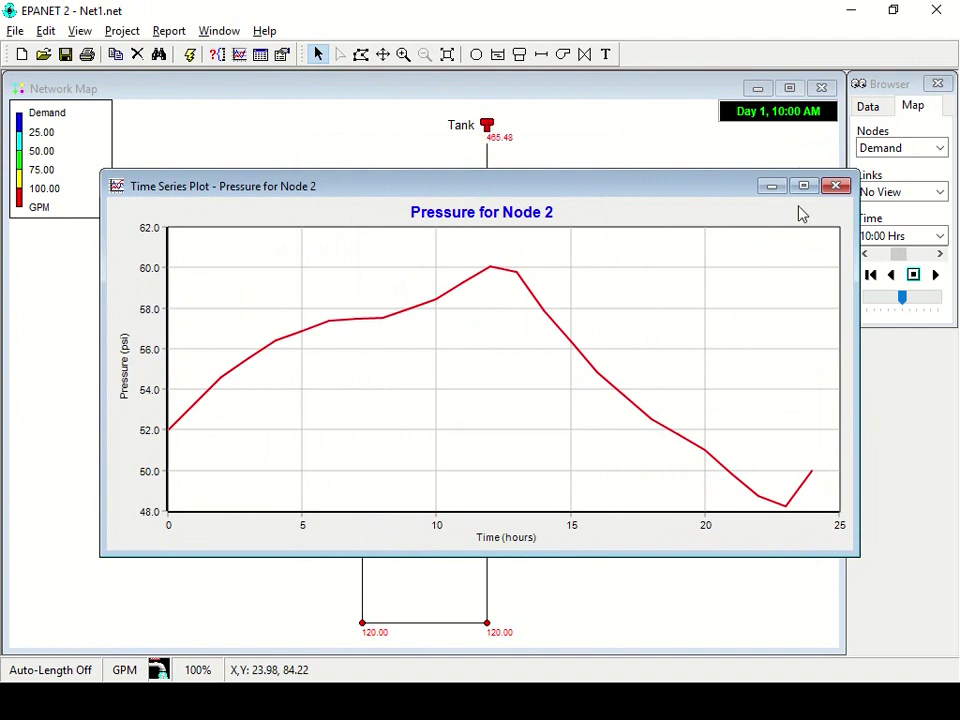
left_click(836, 186)
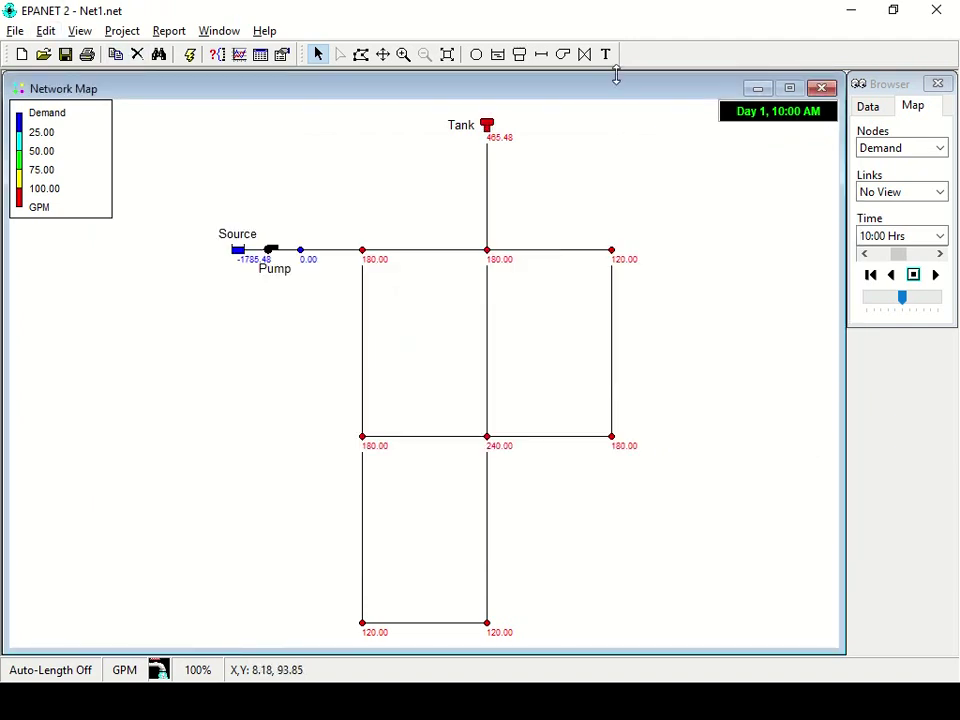